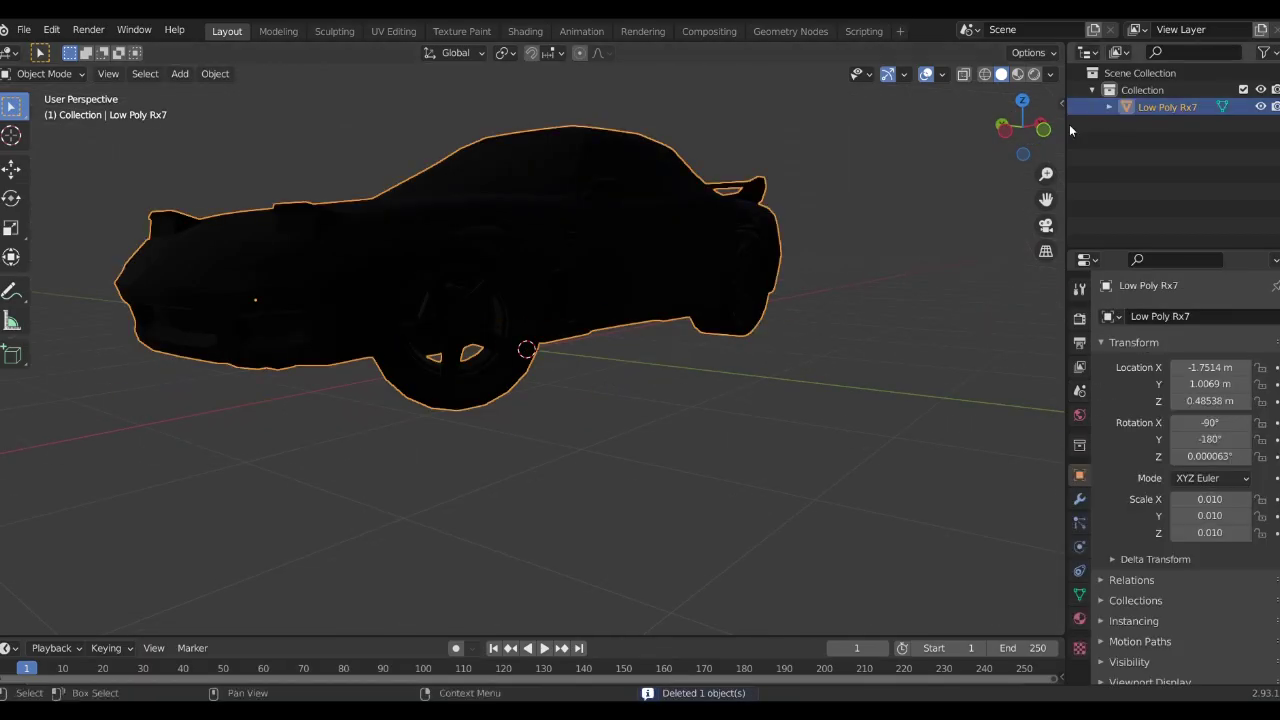
- Box-select the car's rear body faces in Edit Mode
middle_click_drag(900, 430, 495, 470, "shift")
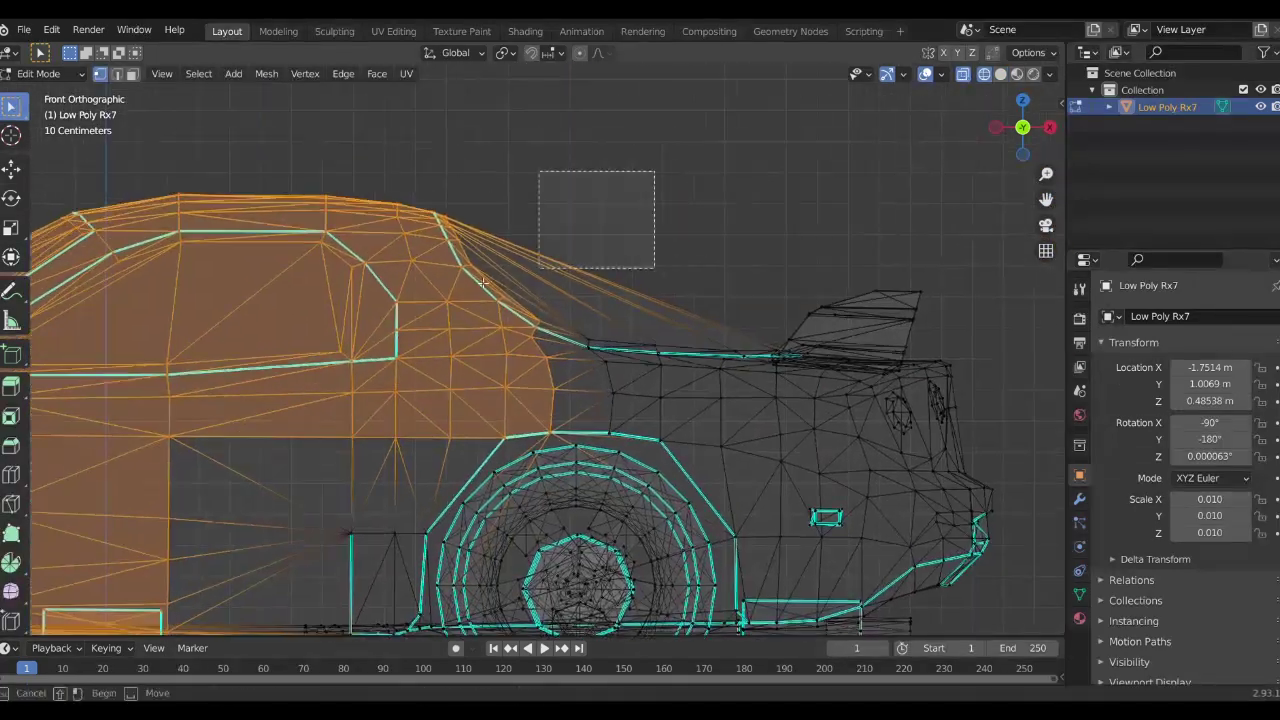
left_click_drag(994, 199, 730, 634)
scroll(744, 393, "up", 2)
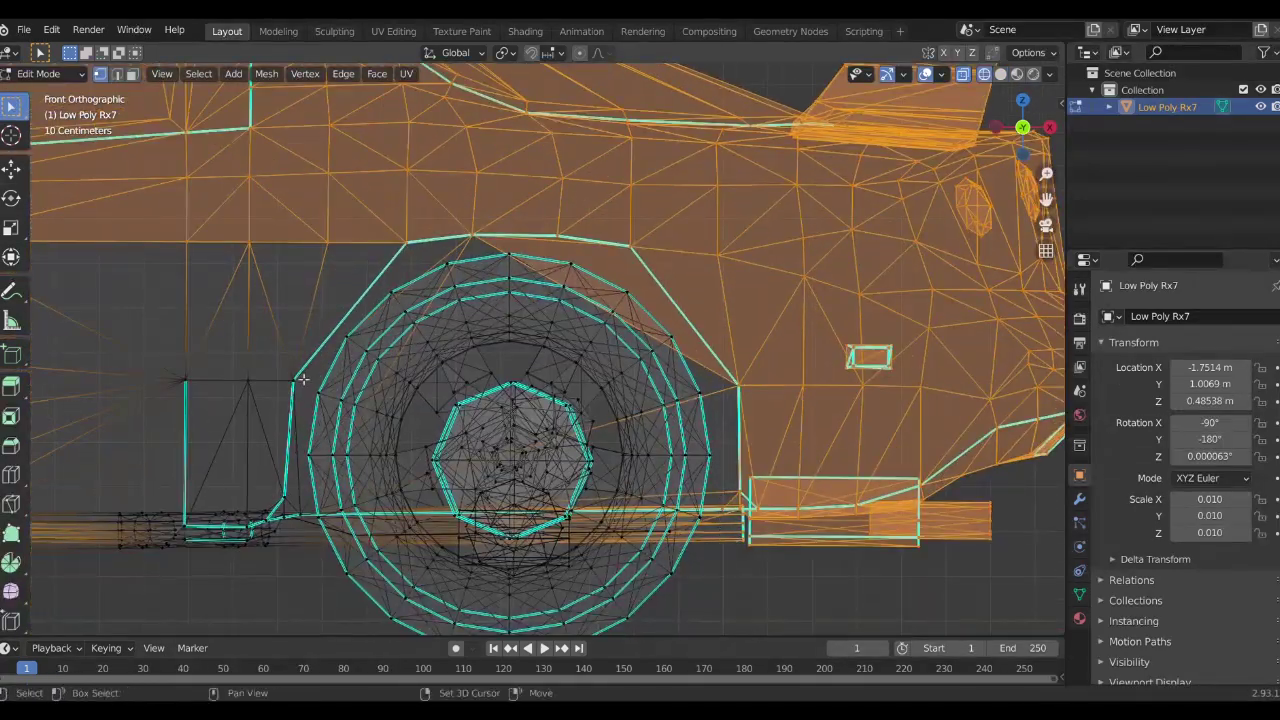
scroll(290, 540, "down", 1)
middle_click_drag(290, 540, 380, 291, "shift")
scroll(380, 291, "up", 2)
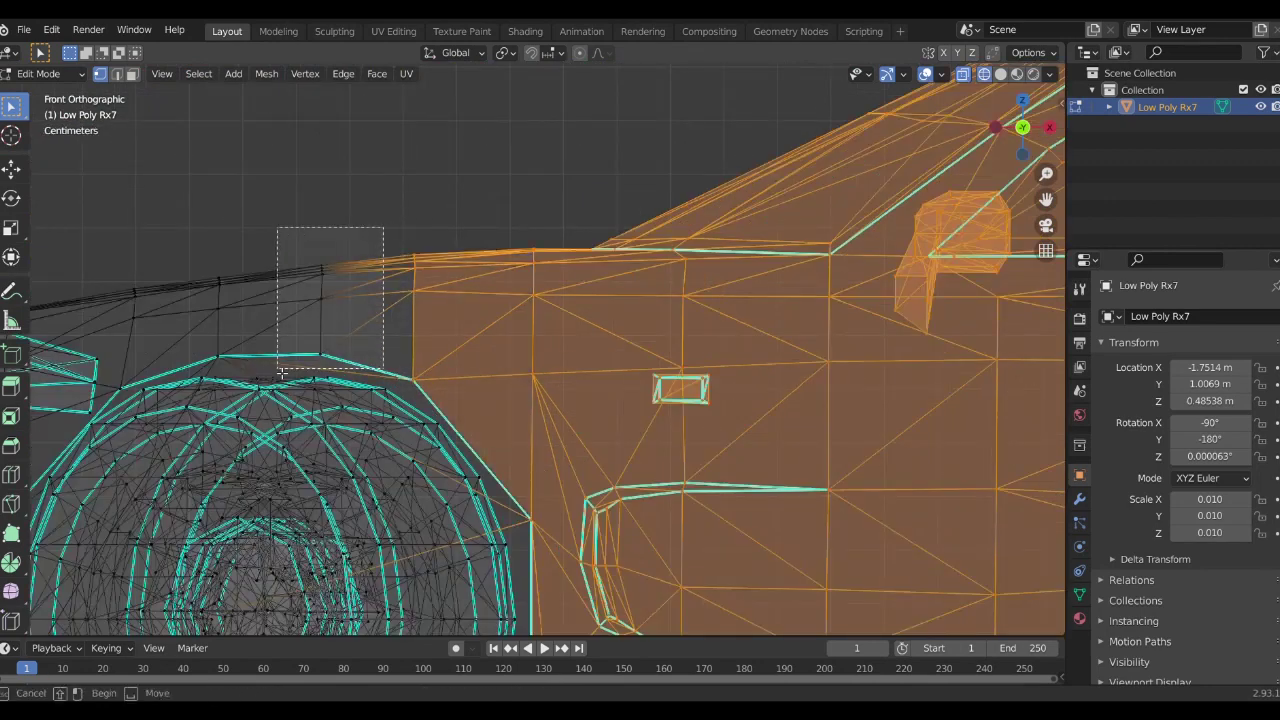
scroll(380, 291, "up", 2)
scroll(539, 266, "up", 2)
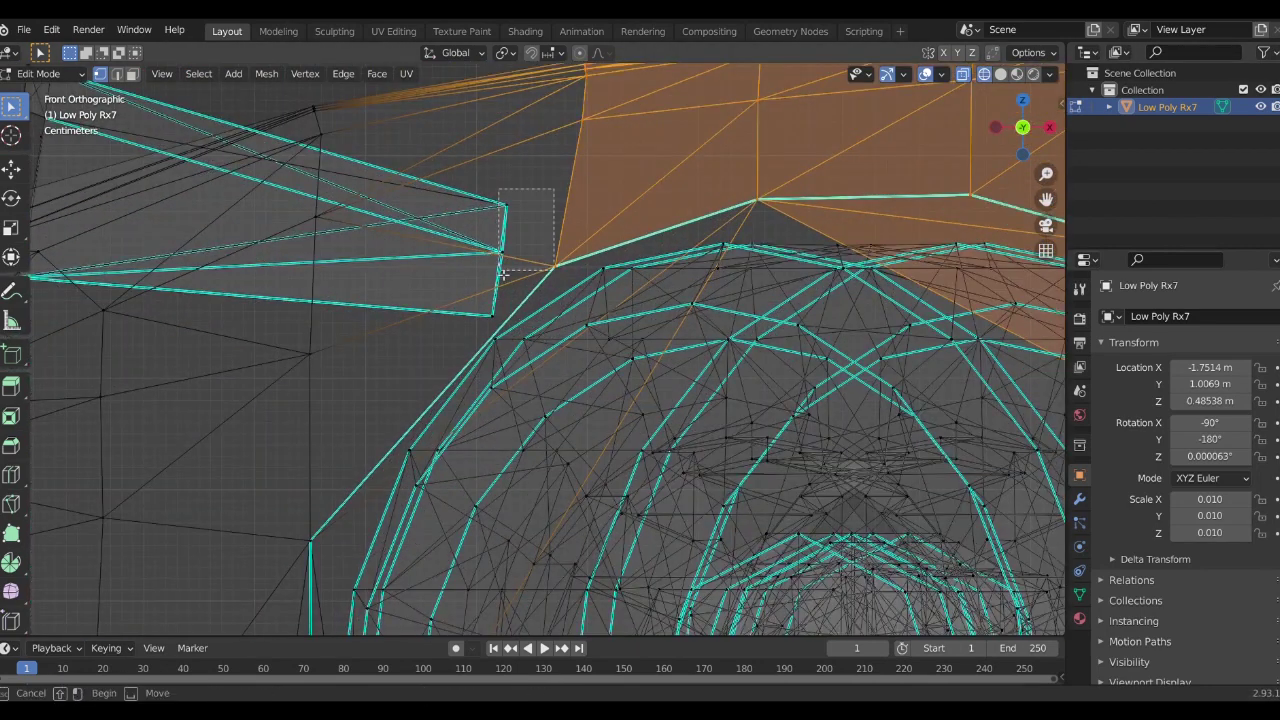
- Add the spoiler, the nearby body faces and the front bumper to the selection
middle_click_drag(486, 294, 486, 294, "shift")
left_click_drag(200, 150, 520, 330)
scroll(333, 408, "up", 2)
mouse_move(394, 245)
left_mouse_down()
mouse_move(333, 408)
mouse_move(340, 400)
left_mouse_up()
middle_click_drag(340, 400, 354, 346, "shift")
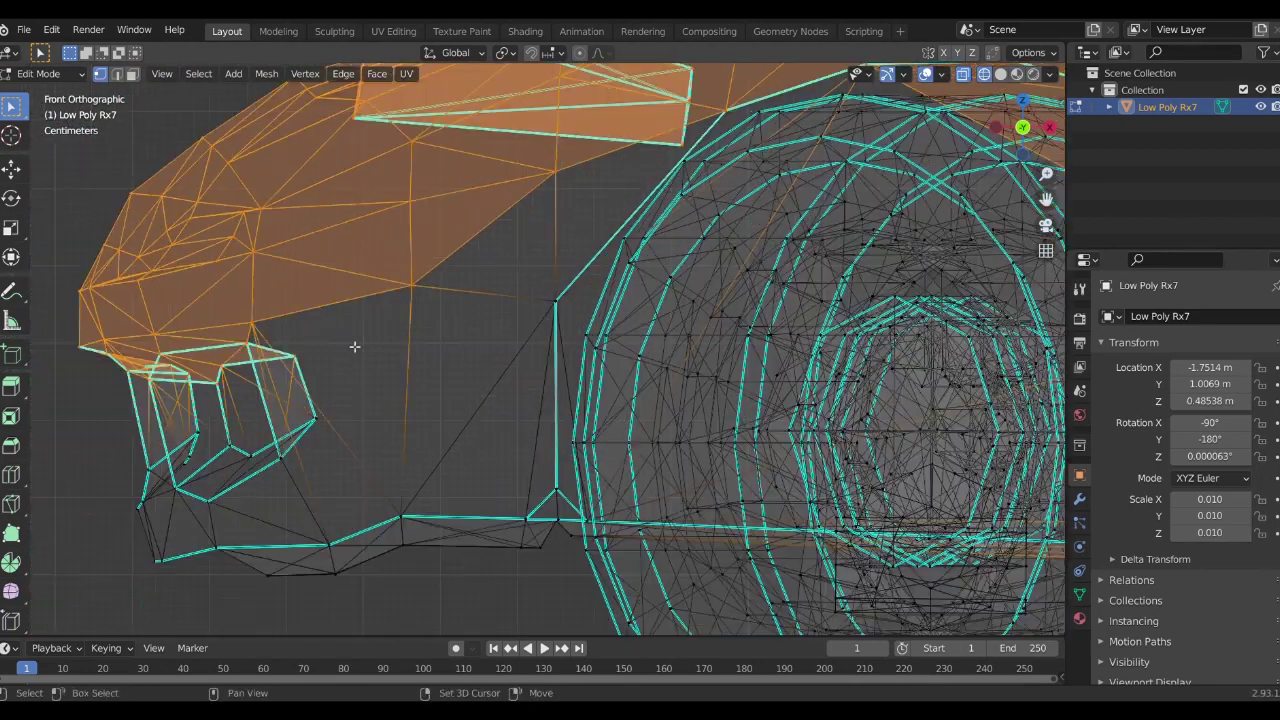
left_click_drag(380, 471, 686, 614)
scroll(500, 450, "down", 4)
scroll(454, 401, "up", 3)
scroll(454, 401, "down", 4)
- Orbit beneath the car to confirm no wheel or axle faces are selected
mouse_move(454, 401)
middle_mouse_down()
mouse_move(560, 380)
mouse_move(620, 300)
mouse_move(670, 366)
mouse_move(443, 343)
mouse_move(600, 450)
middle_mouse_up()
scroll(670, 366, "up", 4)
scroll(670, 366, "up", 3)
scroll(686, 530, "up", 2)
mouse_move(263, 365)
middle_mouse_down()
mouse_move(480, 186)
mouse_move(843, 428)
mouse_move(520, 251)
mouse_move(670, 313)
mouse_move(320, 250)
mouse_move(450, 300)
middle_mouse_up()
scroll(600, 300, "down", 3)
scroll(450, 280, "down", 2)
scroll(286, 237, "up", 2)
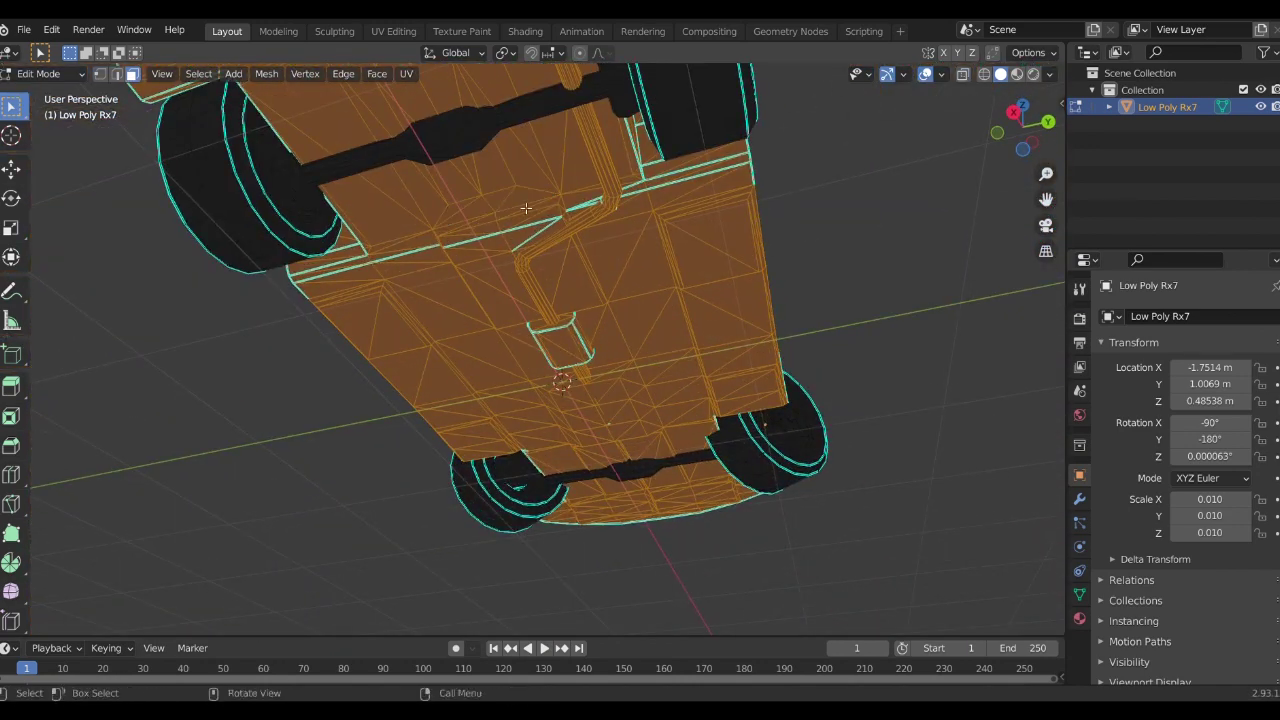
scroll(450, 300, "down", 4)
- Separate the selected body into its own object and hide it
key("p")
key("Tab")
key("h")
- In top wireframe view, duplicate the wheel-and-axle assembly and offset the copies along X
left_click(1022, 99)
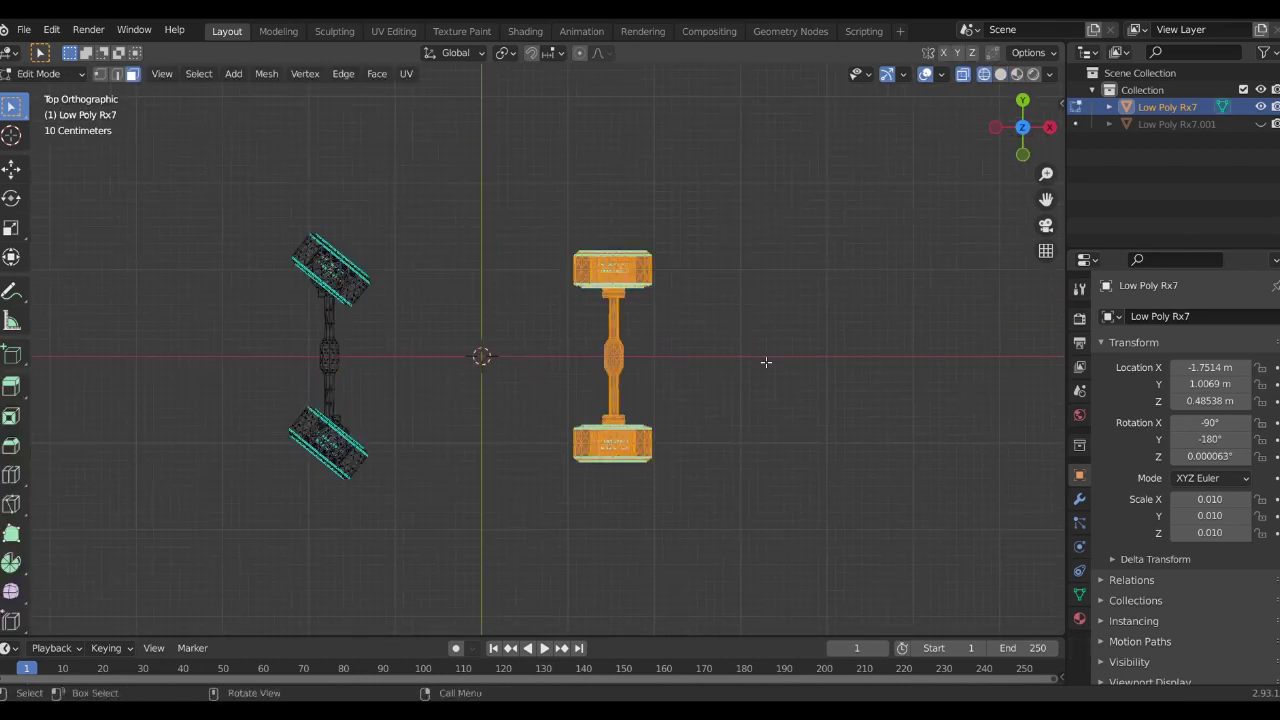
key("shift+z")
key("shift+d")
key("Return")
key("shift+d")
key("x")
key("Return")
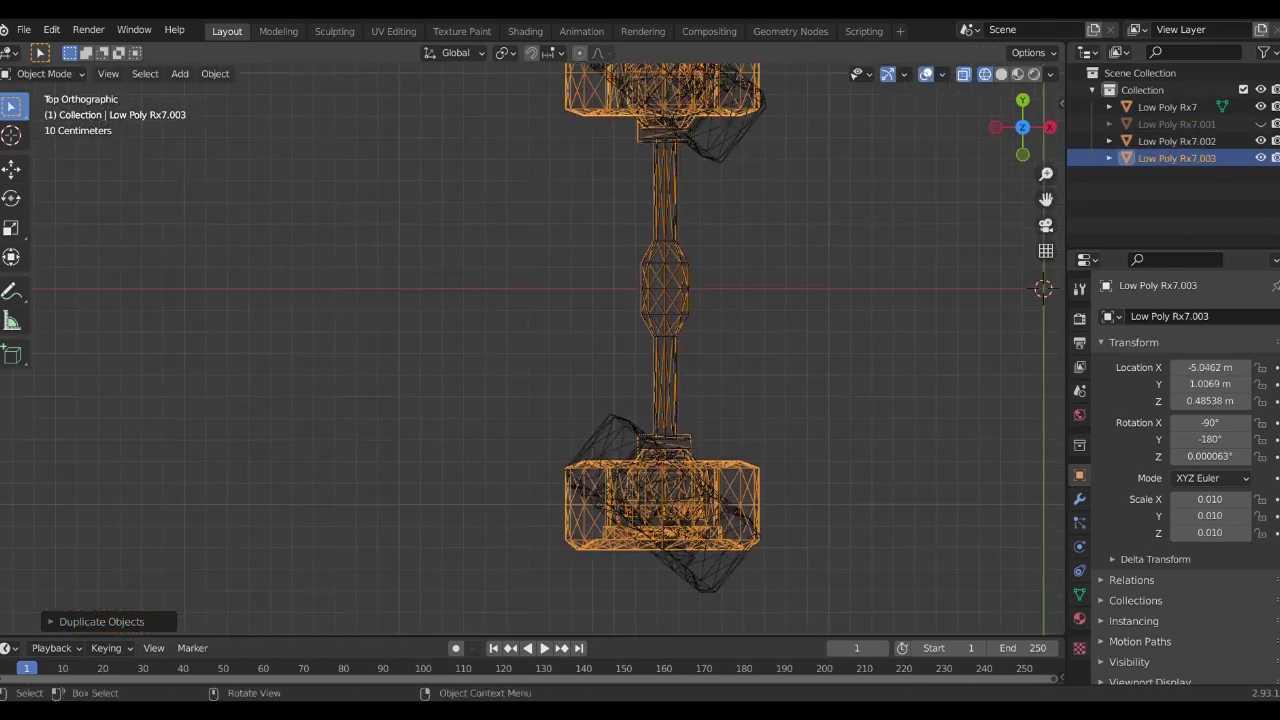
scroll(558, 390, "up", 3)
scroll(558, 390, "up", 3)
key("g")
key("x")
left_click(399, 382)
scroll(411, 357, "up", 2)
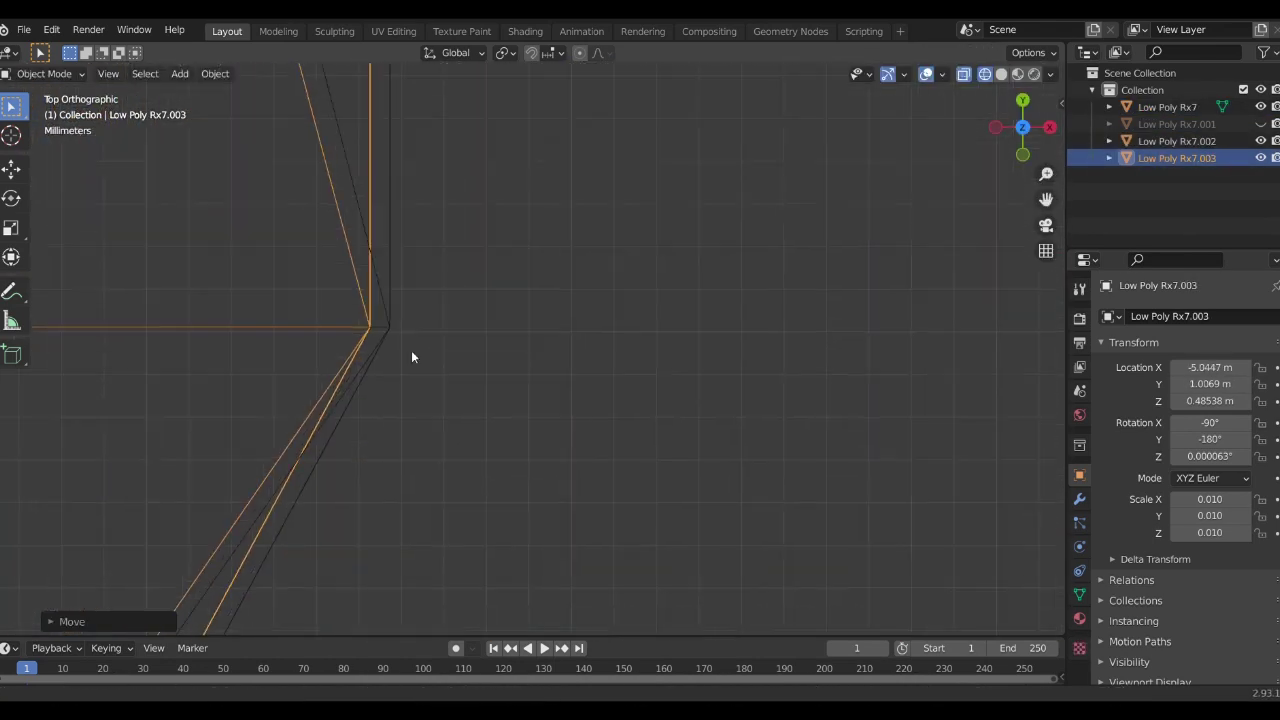
- Delete an extra copy and set the origin of the left axle assembly
left_click(470, 385)
scroll(469, 395, "down", 3)
key("Delete")
scroll(570, 344, "down", 2)
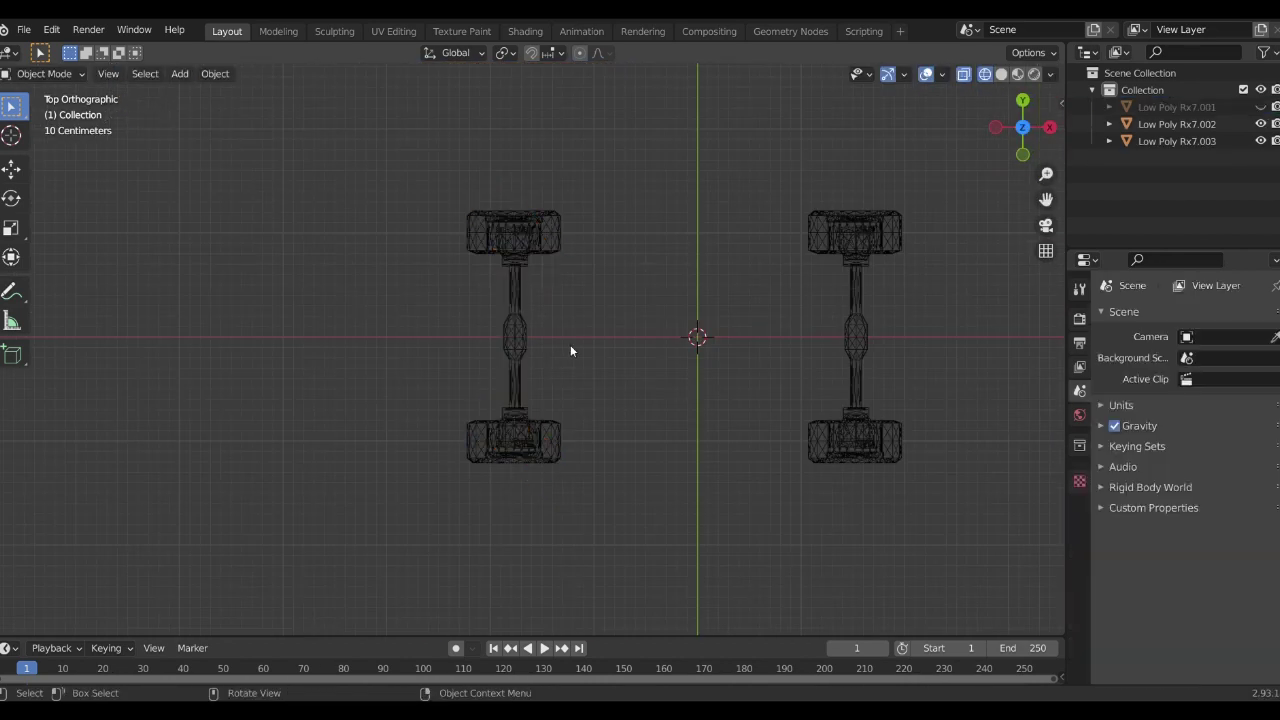
left_click(560, 340)
right_click(482, 366)
left_click(614, 274)
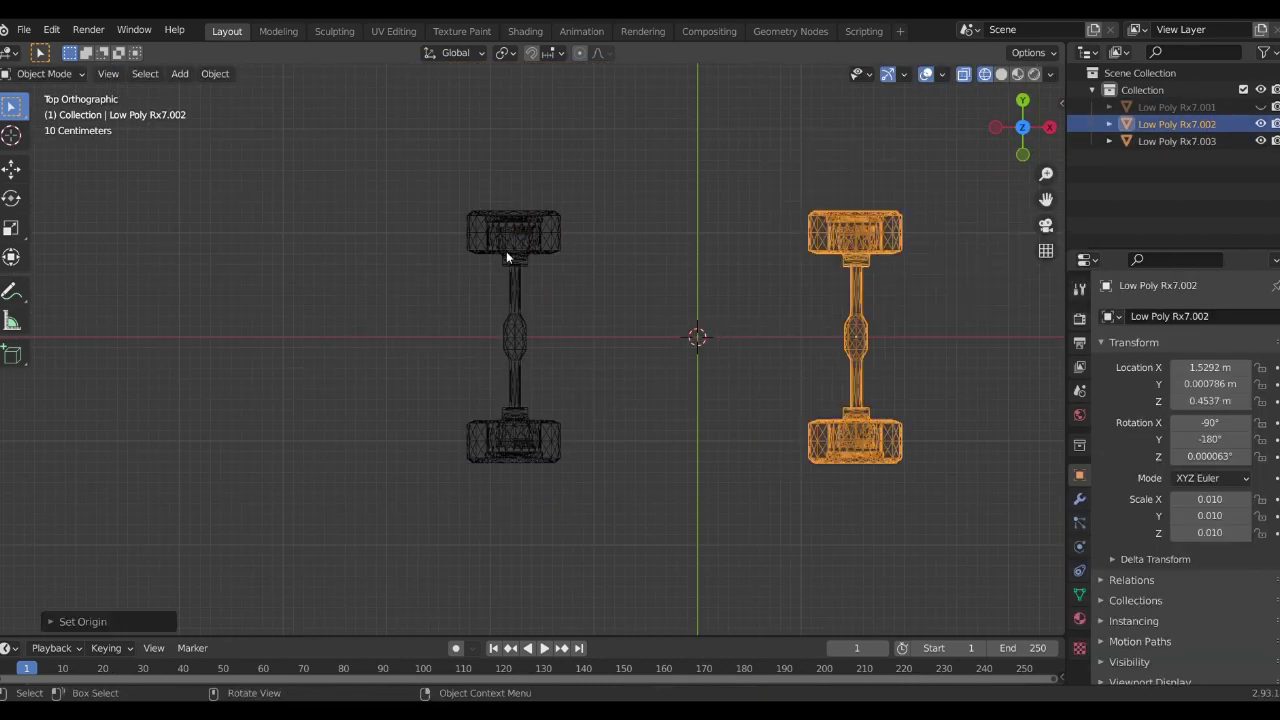
- Enter Edit Mode on the assembly and orbit around the assemblies
key("Tab")
scroll(506, 251, "up", 5)
left_click_drag(857, 80, 200, 294)
mouse_move(200, 294)
middle_mouse_down()
mouse_move(467, 303)
mouse_move(566, 423)
mouse_move(517, 423)
mouse_move(588, 482)
middle_mouse_up()
- Inspect the assemblies from the side in wireframe, briefly editing Low Poly Rx7.002
key("Tab")
left_click(571, 429)
key("ctrl+KP_3")
key("shift+z")
left_click(614, 434)
key("Tab")
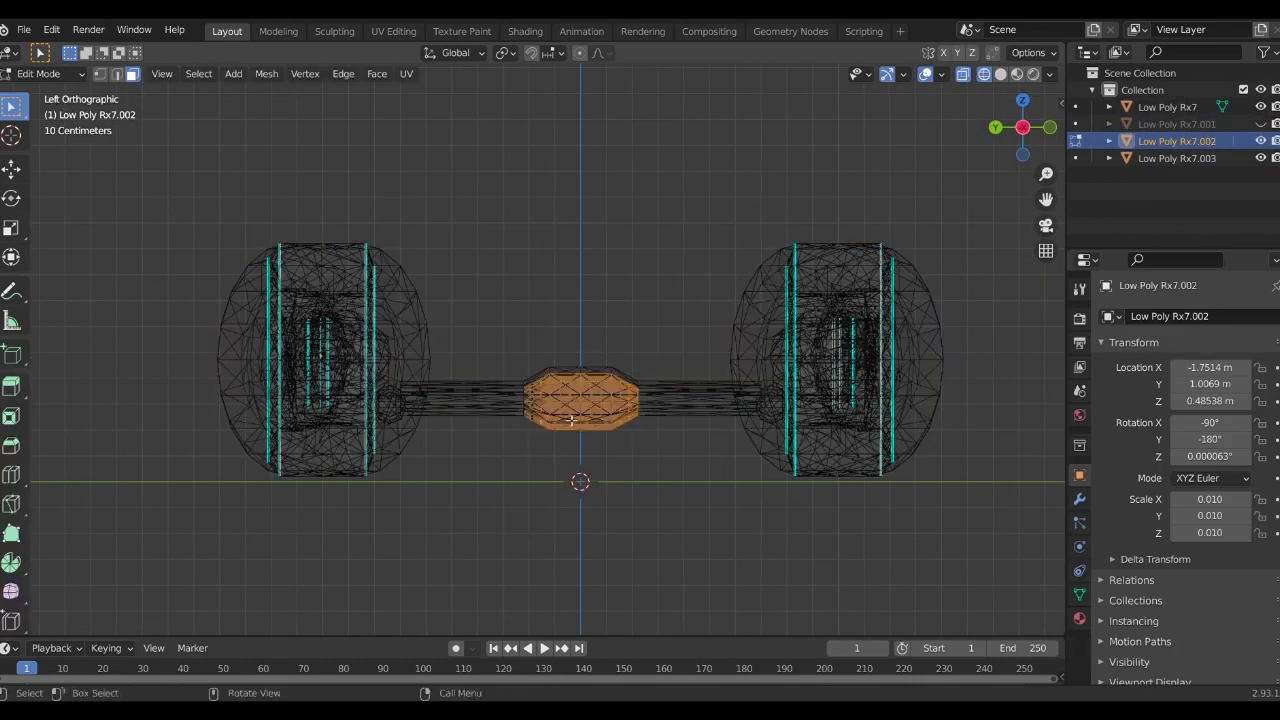
scroll(744, 368, "up", 2)
scroll(299, 441, "up", 2)
key("Tab")
mouse_move(250, 420)
middle_mouse_down()
mouse_move(529, 337)
mouse_move(463, 383)
middle_mouse_up()
- Enter Edit Mode on Low Poly Rx7.003 and L-select its octagonal hub piece
left_click(529, 337)
key("Tab")
key("ctrl+KP_3")
scroll(323, 428, "up", 3)
key("l")
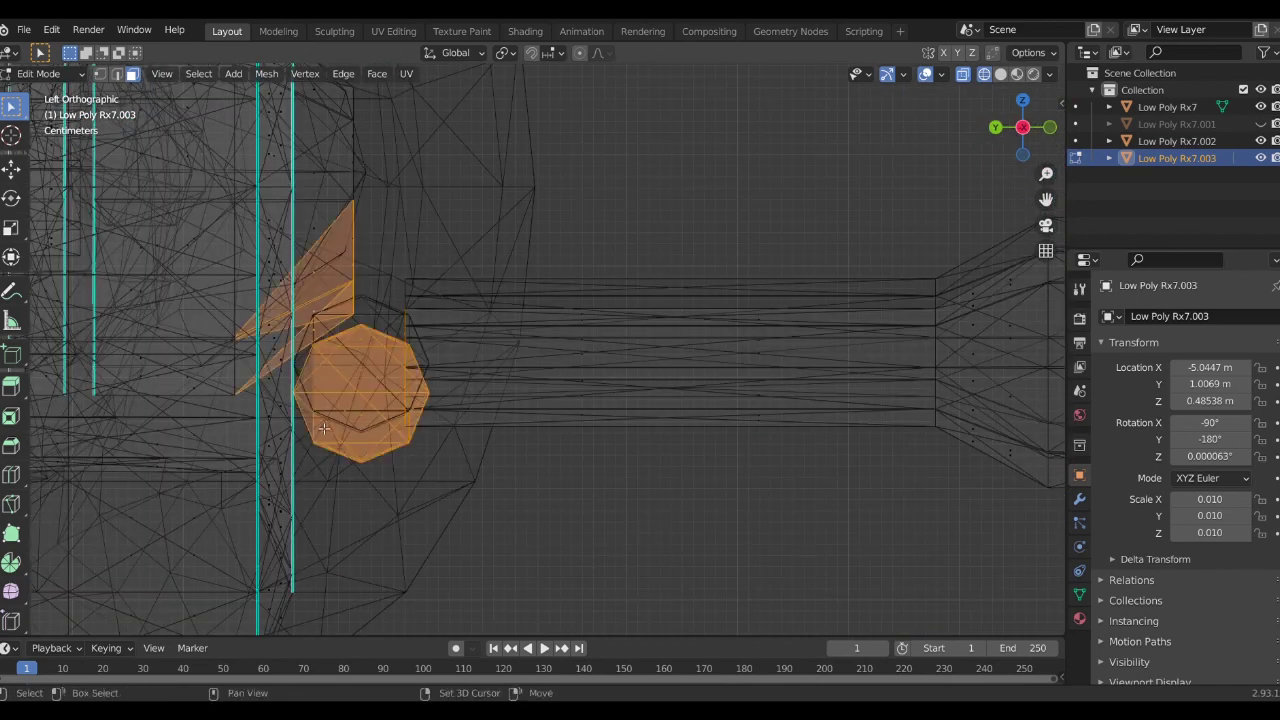
mouse_move(354, 364)
middle_mouse_down()
mouse_move(448, 424)
mouse_move(531, 377)
mouse_move(594, 431)
mouse_move(329, 428)
mouse_move(743, 243)
mouse_move(657, 337)
mouse_move(334, 371)
middle_mouse_up()
scroll(329, 423, "up", 3)
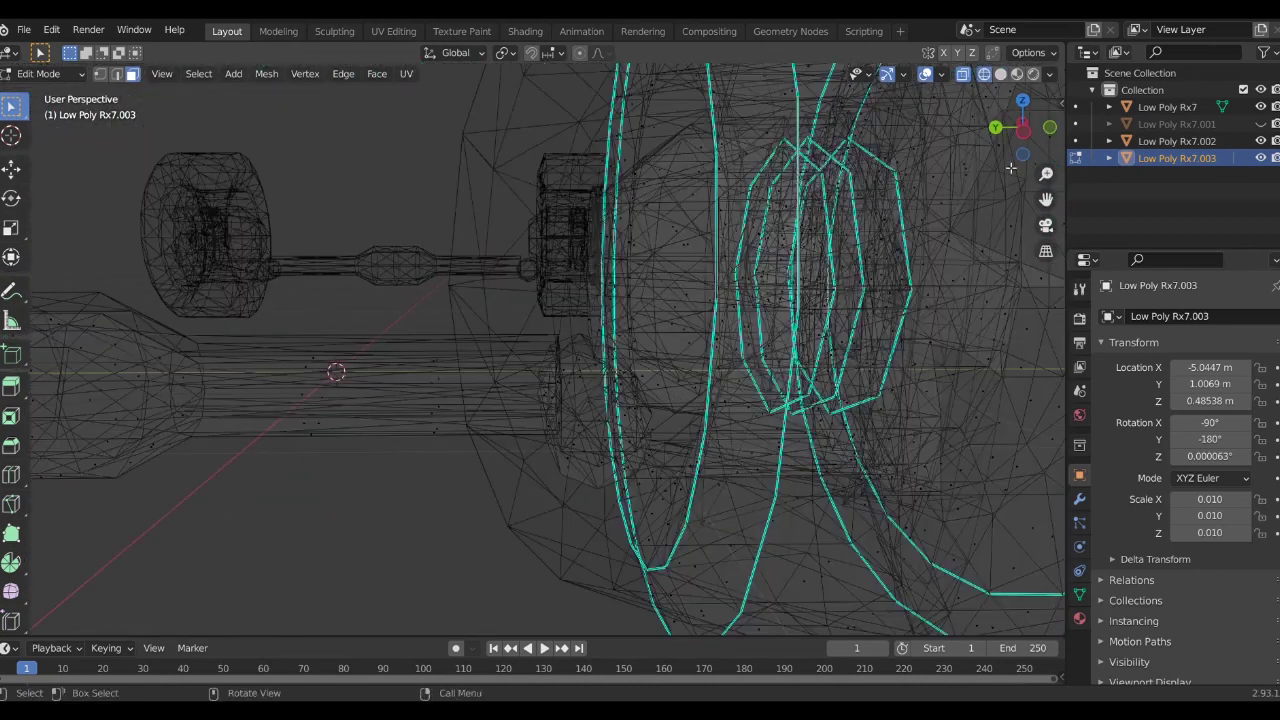
key("ctrl+KP_3")
- Select part of the axle and hide Low Poly Rx7 in the outliner
left_click_drag(428, 281, 318, 450)
scroll(318, 450, "down", 3)
scroll(318, 450, "up", 4)
middle_click_drag(318, 450, 500, 380)
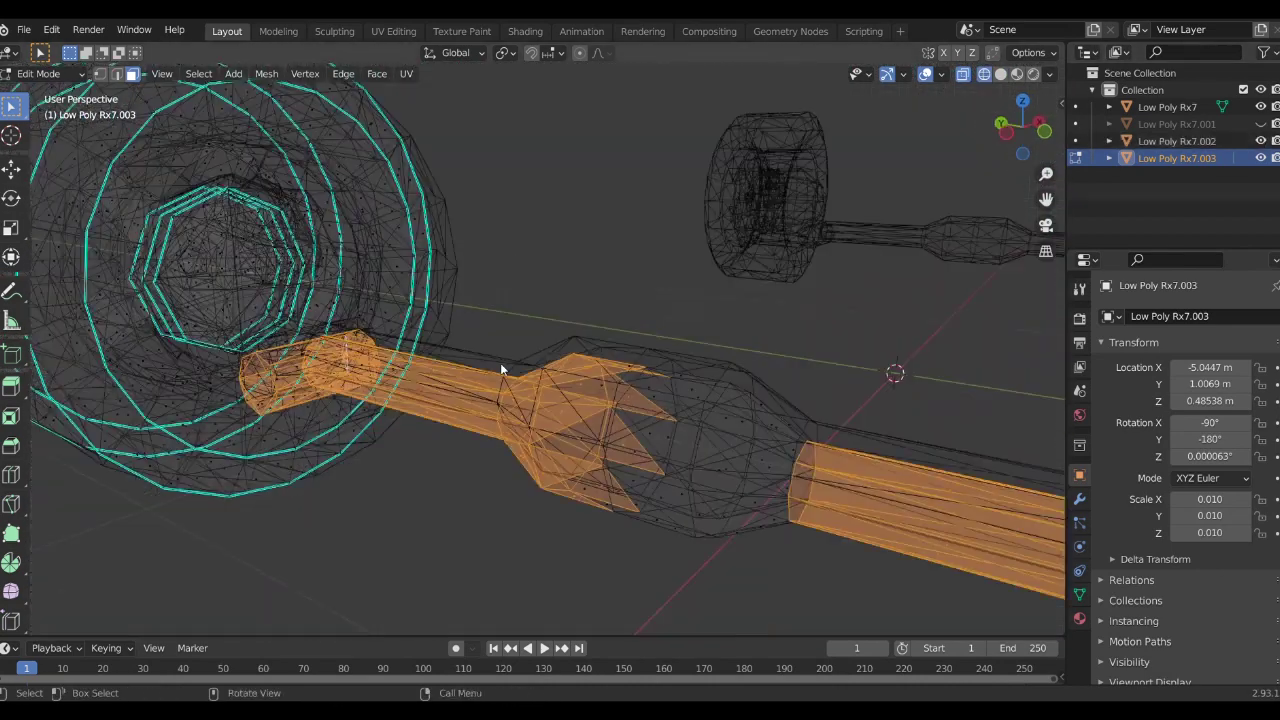
key("shift+z")
left_click(1260, 107)
- Add the axle end to the selection, orbiting around the wheel to check it
mouse_move(211, 429)
middle_mouse_down()
mouse_move(113, 190)
mouse_move(300, 300)
middle_mouse_up()
scroll(400, 350, "up", 4)
left_click_drag(521, 337, 430, 386)
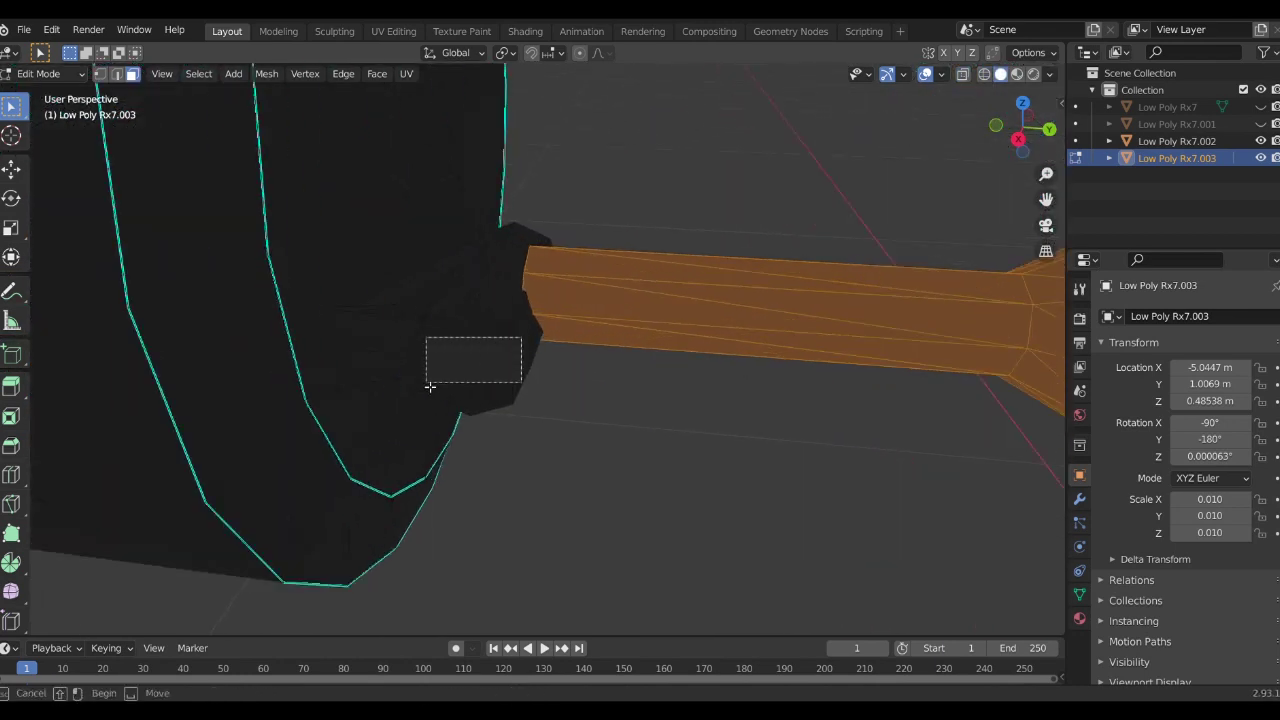
scroll(485, 298, "down", 3)
scroll(237, 443, "up", 3)
middle_click_drag(237, 443, 325, 475)
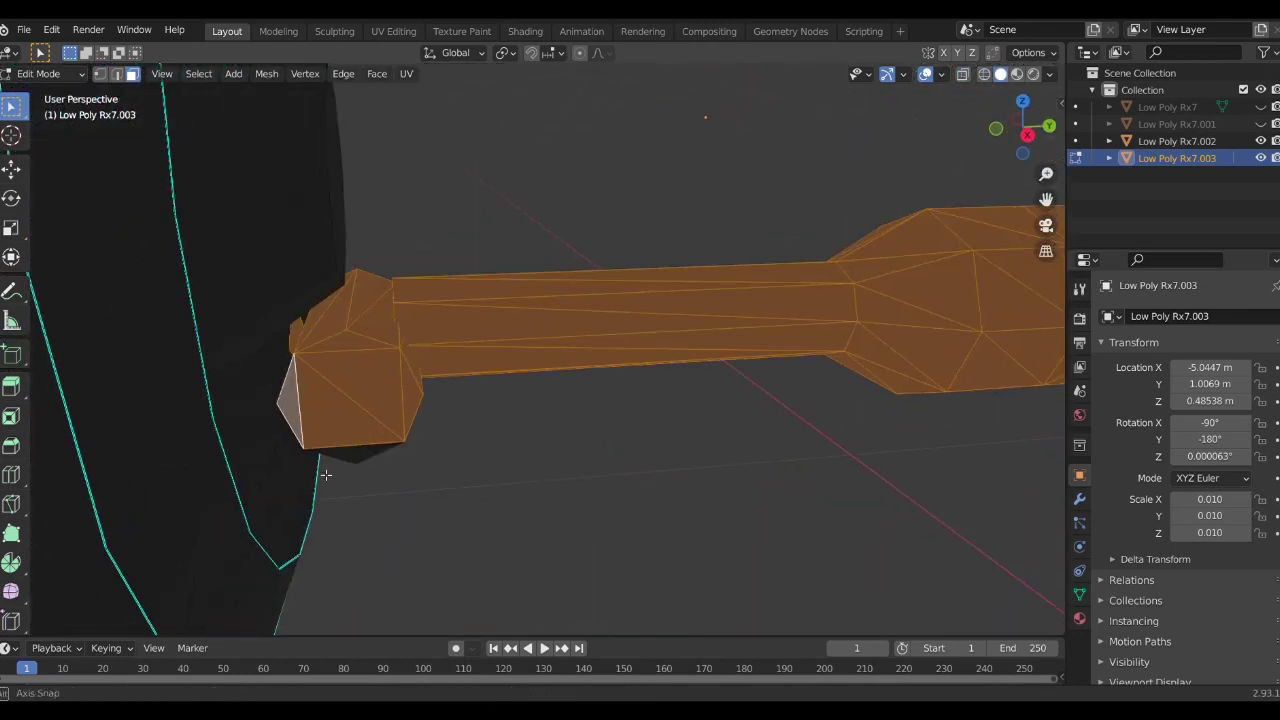
middle_click_drag(385, 434, 396, 677)
mouse_move(546, 419)
middle_mouse_down()
mouse_move(649, 489)
mouse_move(463, 403)
mouse_move(643, 423)
mouse_move(534, 300)
mouse_move(586, 223)
mouse_move(643, 217)
mouse_move(529, 446)
mouse_move(769, 240)
middle_mouse_up()
scroll(649, 489, "up", 3)
scroll(463, 402, "up", 2)
scroll(455, 325, "down", 3)
scroll(455, 325, "up", 2)
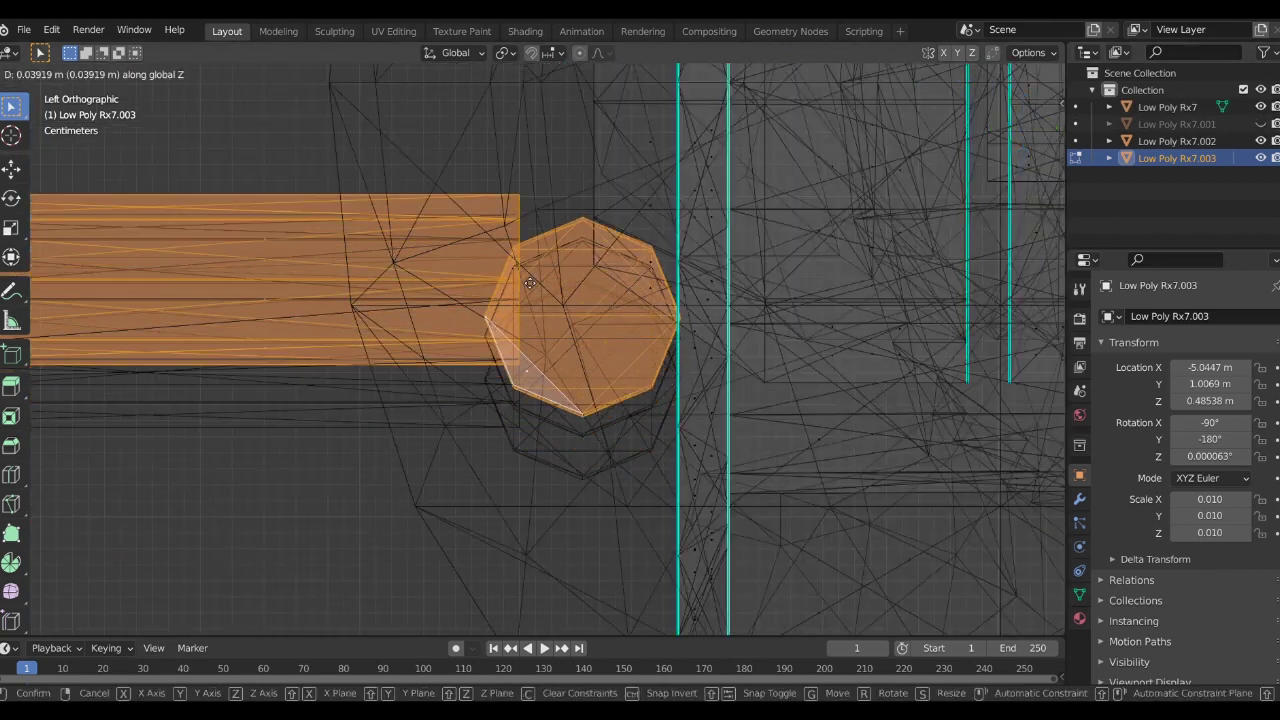
key("alt+z")
middle_click_drag(455, 325, 600, 300)
scroll(600, 300, "down", 4)
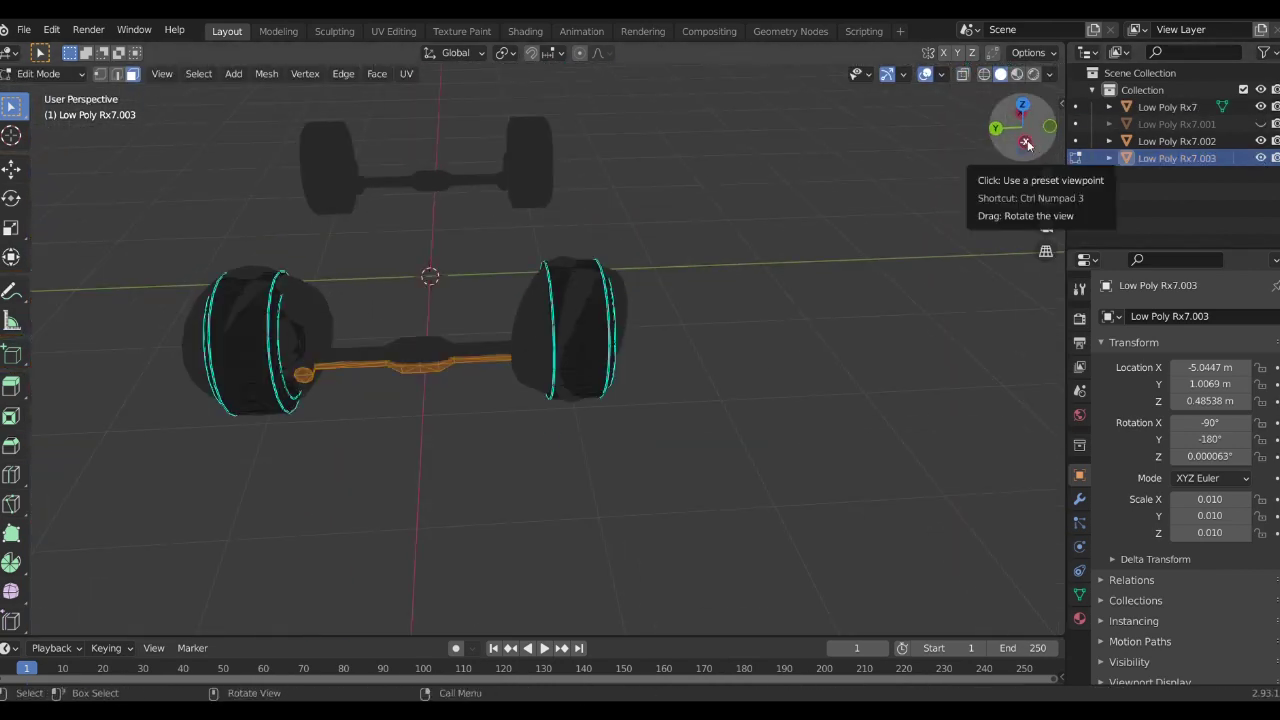
- Nudge the selected axle part along Z from a side view
left_click(1024, 142)
key("g")
scroll(528, 334, "down", 3)
left_click(634, 344)
- Separate the axle into its own object and delete the leftover Low Poly Rx7
key("Tab")
middle_click_drag(634, 344, 498, 378)
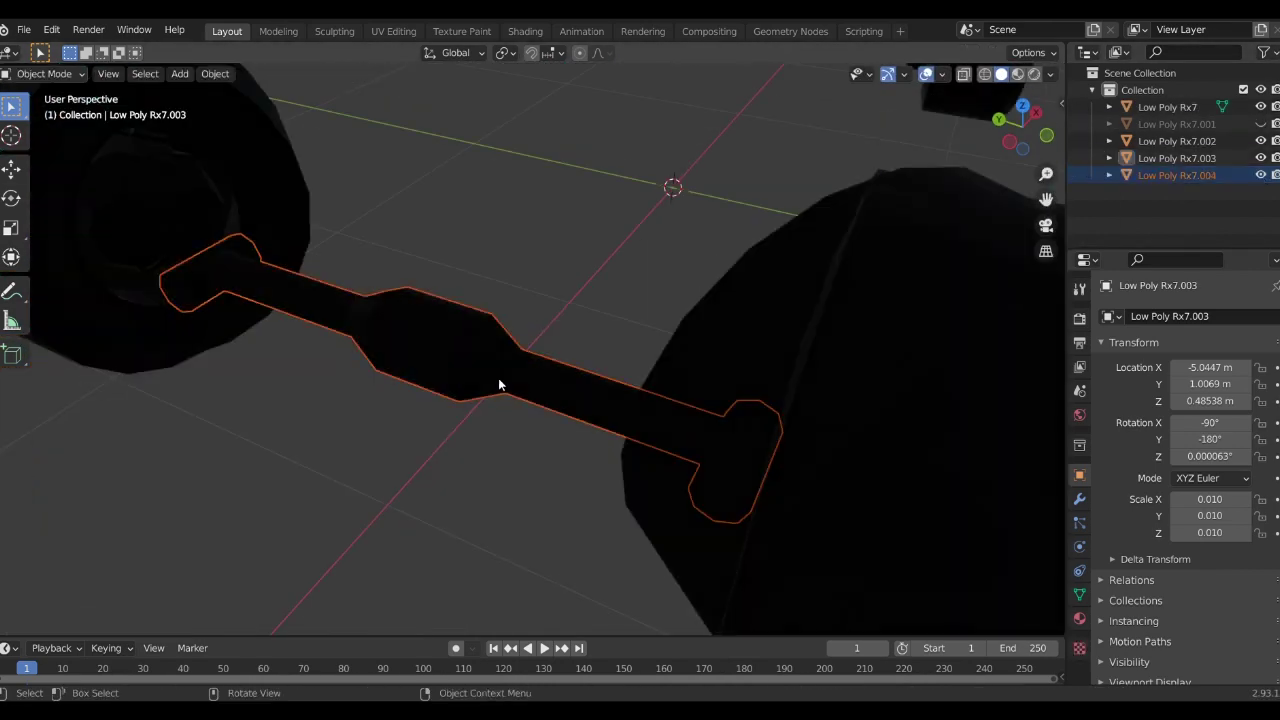
scroll(498, 378, "down", 3)
left_click(1170, 106)
key("Delete")
key("ctrl+KP_3")
- Separate the other wheel assembly's selected parts into a new object
middle_click_drag(762, 265, 973, 114)
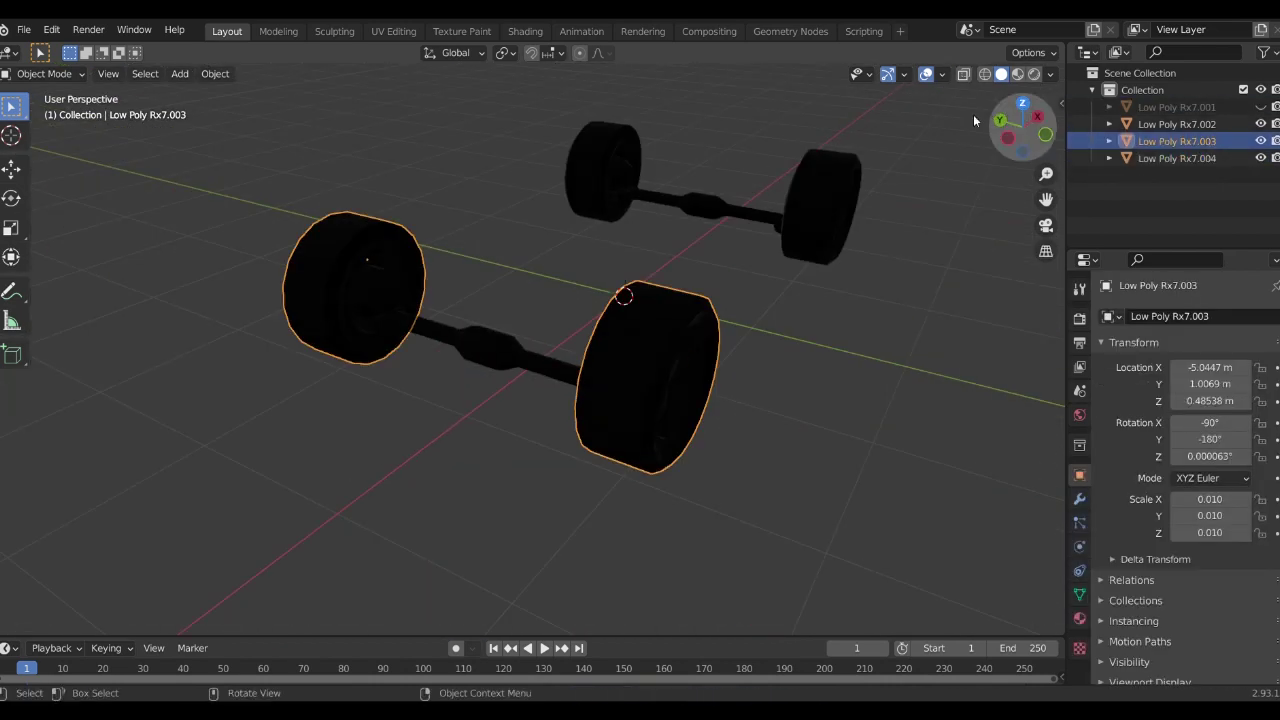
left_click(1022, 101)
key("Tab")
key("p")
left_click(694, 262)
- Duplicate the selected wheel parts, leaving the copies in place
left_click(542, 307)
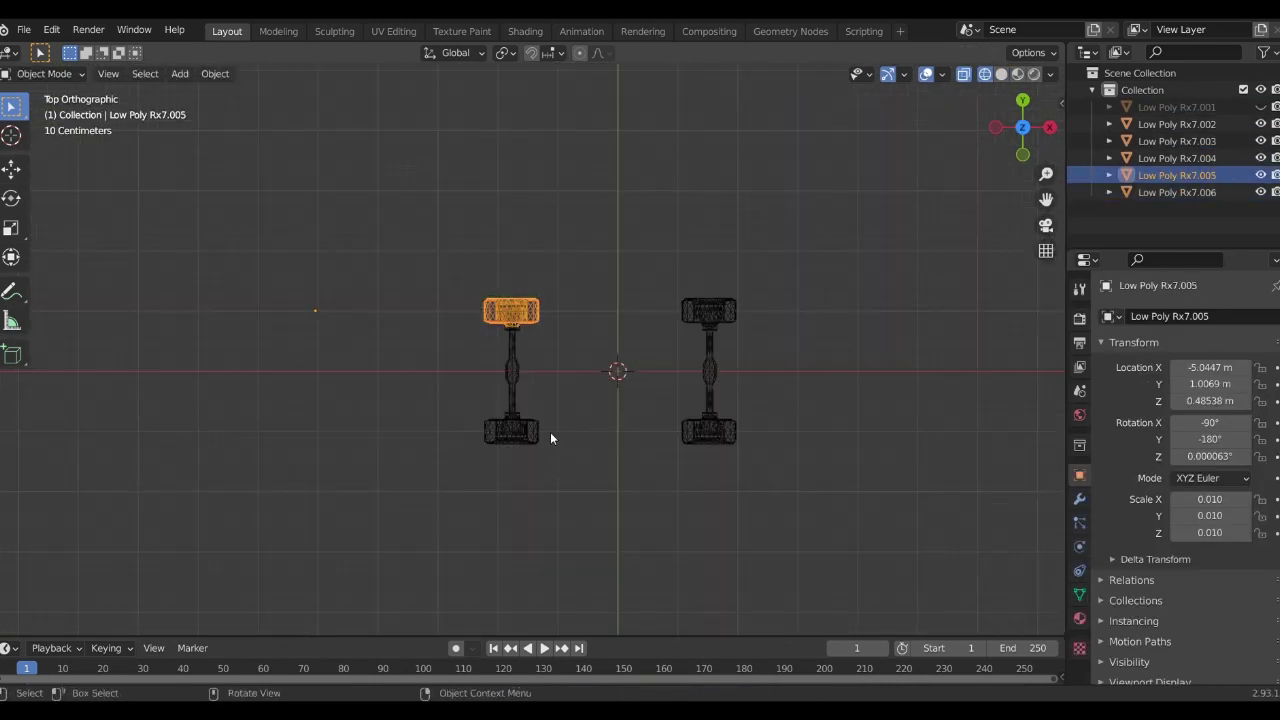
middle_click_drag(550, 432, 297, 329, "shift")
scroll(297, 329, "up", 3)
key("shift+d")
key("x")
right_click(886, 356)
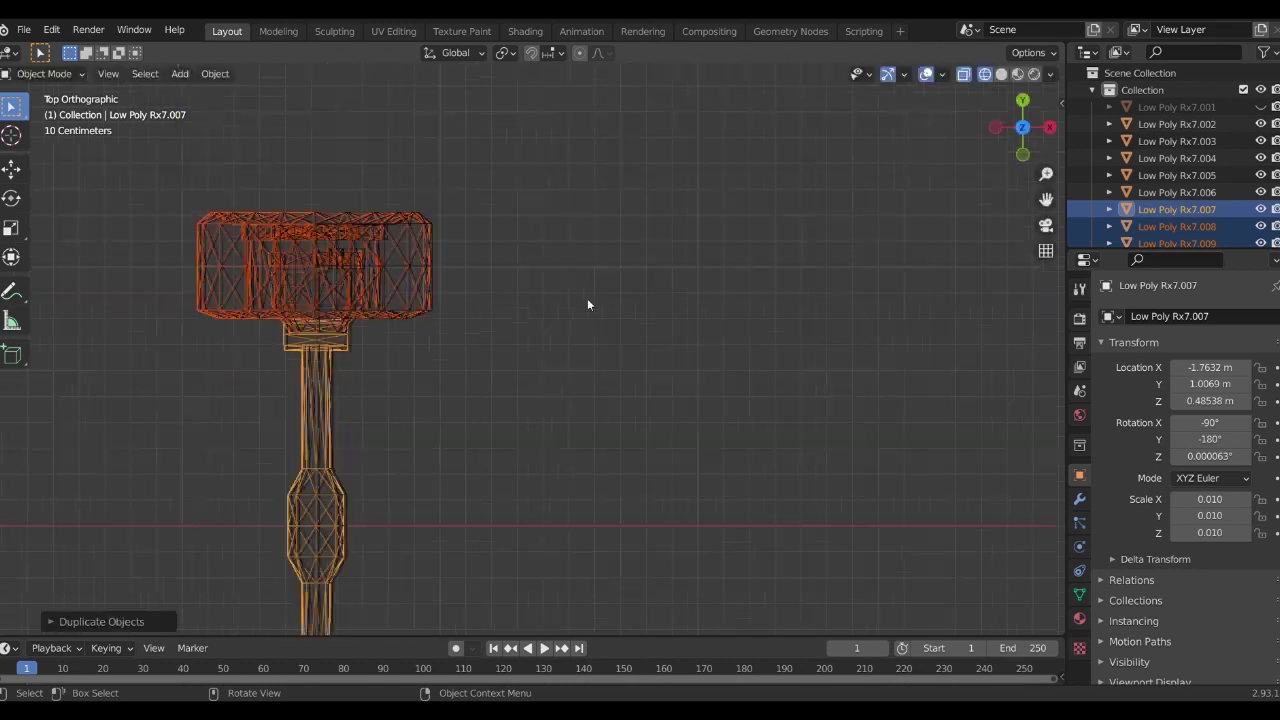
scroll(587, 298, "up", 5)
scroll(447, 416, "down", 5)
- Select Low Poly Rx7.007 and shift the axle slightly along Z in the right view
left_click(447, 416)
left_click(390, 339)
key("KP_3")
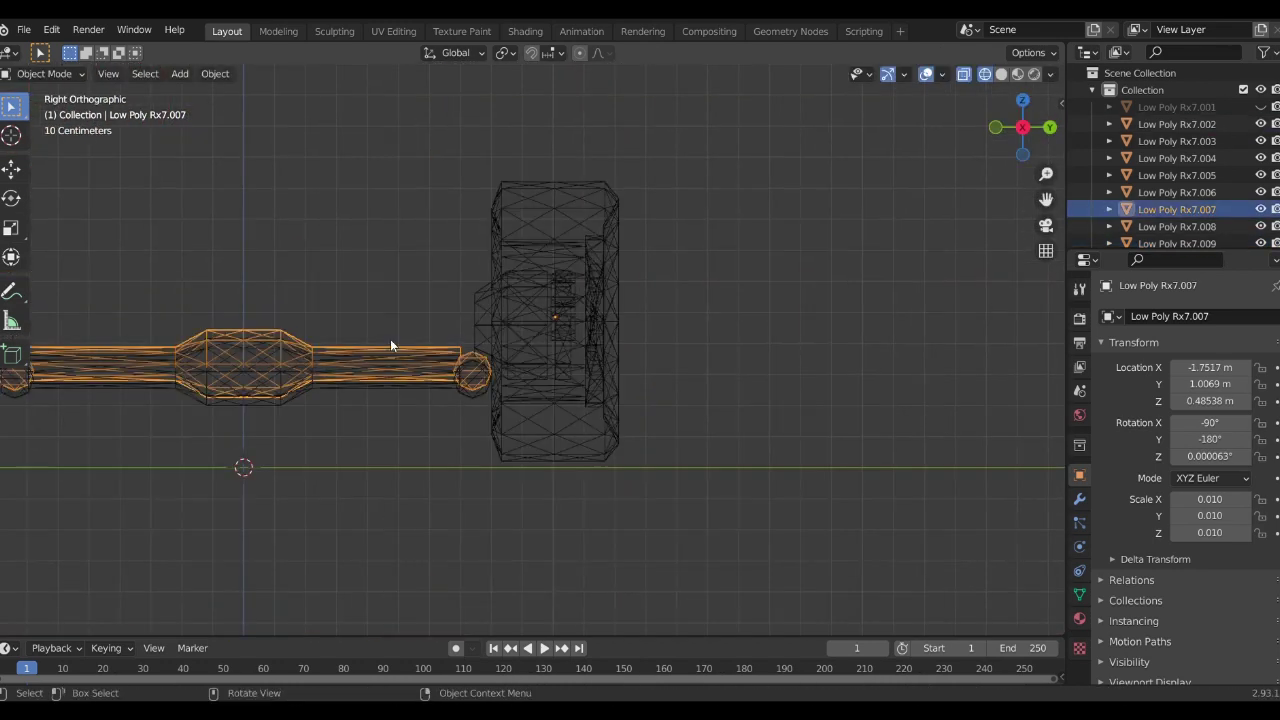
middle_click_drag(390, 339, 427, 220)
left_click(324, 318)
key("KP_3")
scroll(535, 445, "up", 5)
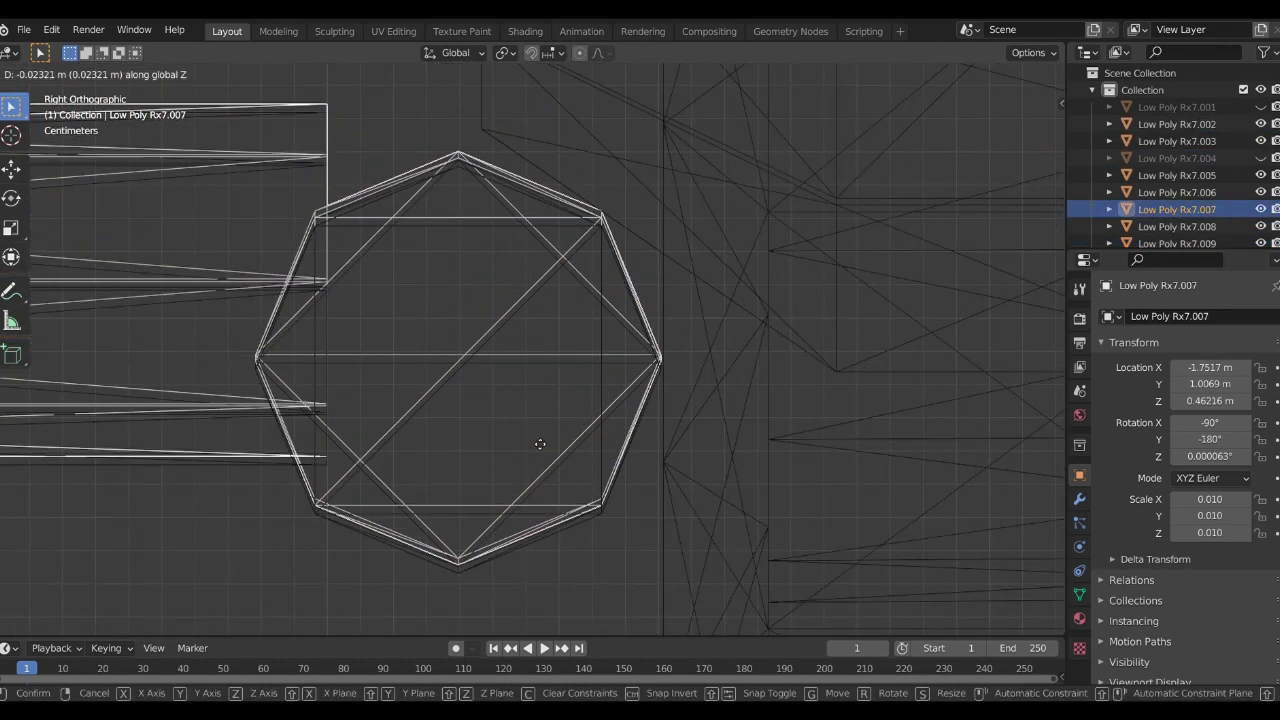
scroll(529, 449, "down", 5)
- Delete Low Poly Rx7.002, return to solid shading and unhide the car body
key("shift+z")
mouse_move(529, 449)
middle_mouse_down()
mouse_move(504, 317)
mouse_move(670, 316)
middle_mouse_up()
key("Delete")
key("ctrl+z")
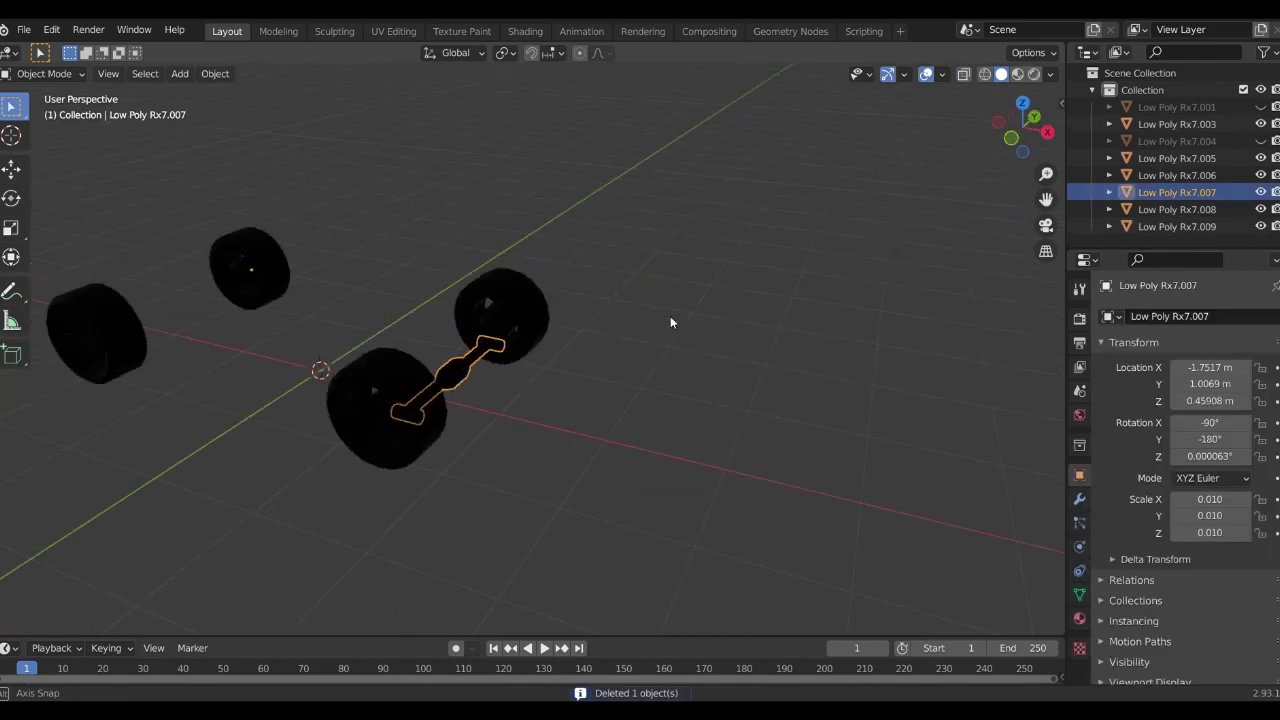
key("ctrl+shift+z")
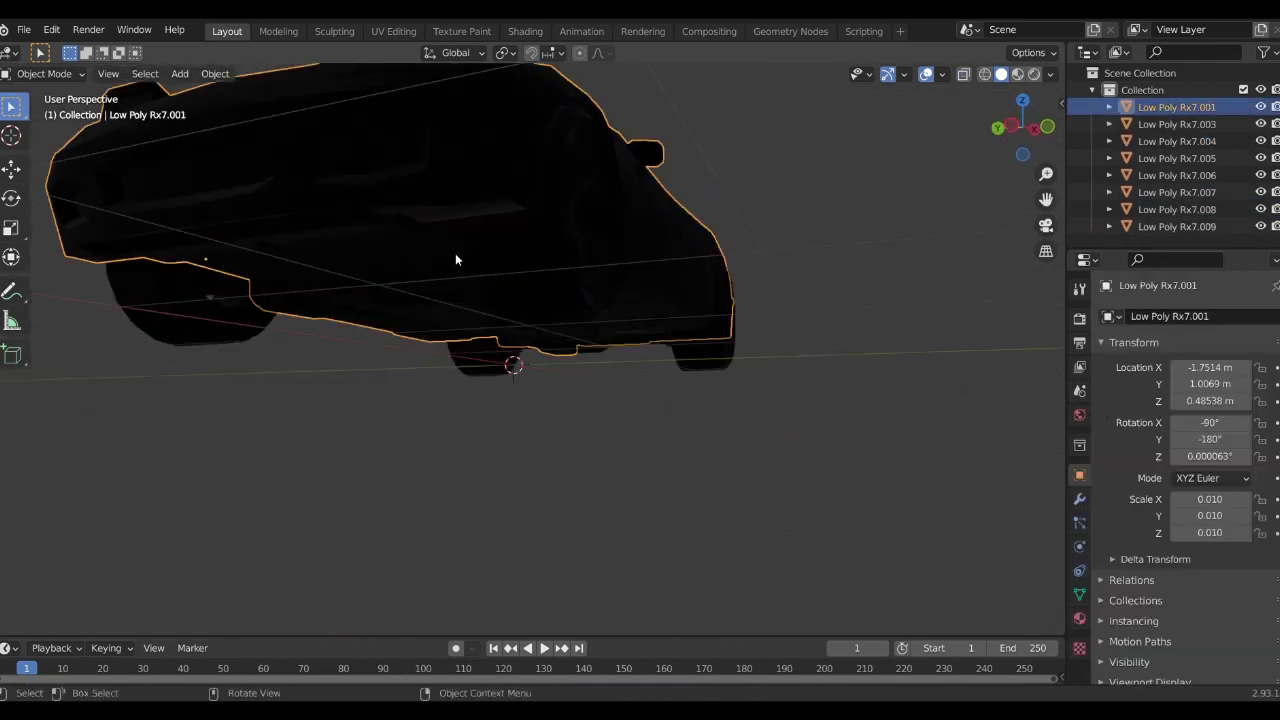
- From the top view, select all the car's parts and reset their origins with Set Origin
key("KP_7")
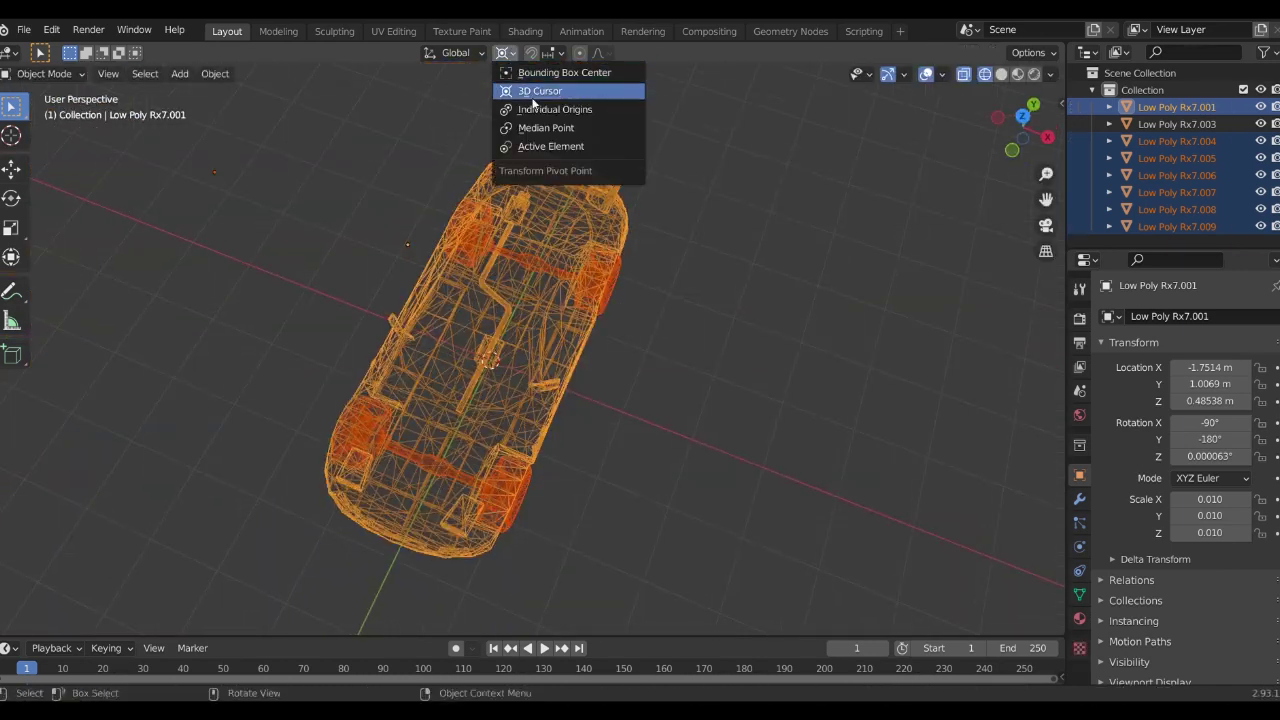
right_click(499, 347)
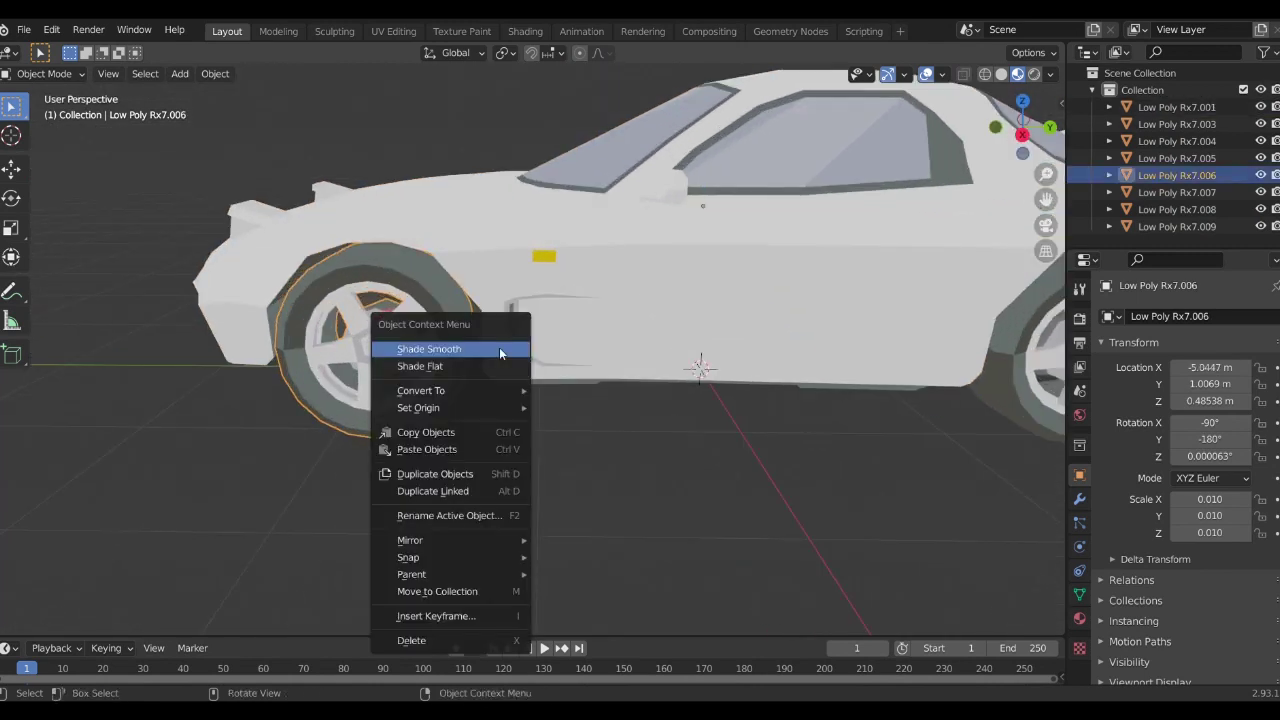
middle_click_drag(511, 391, 415, 308)
left_click(415, 308)
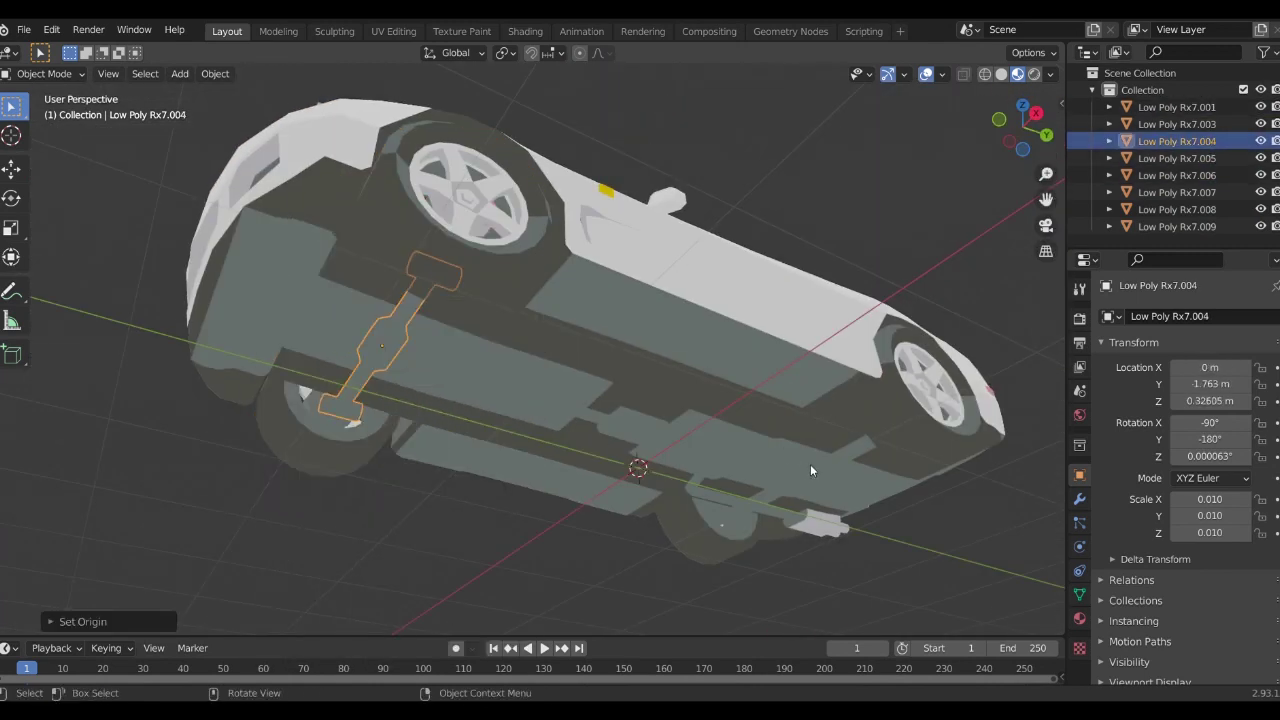
left_click(944, 426)
right_click(740, 462)
key("a")
right_click(789, 336)
left_click(880, 354)
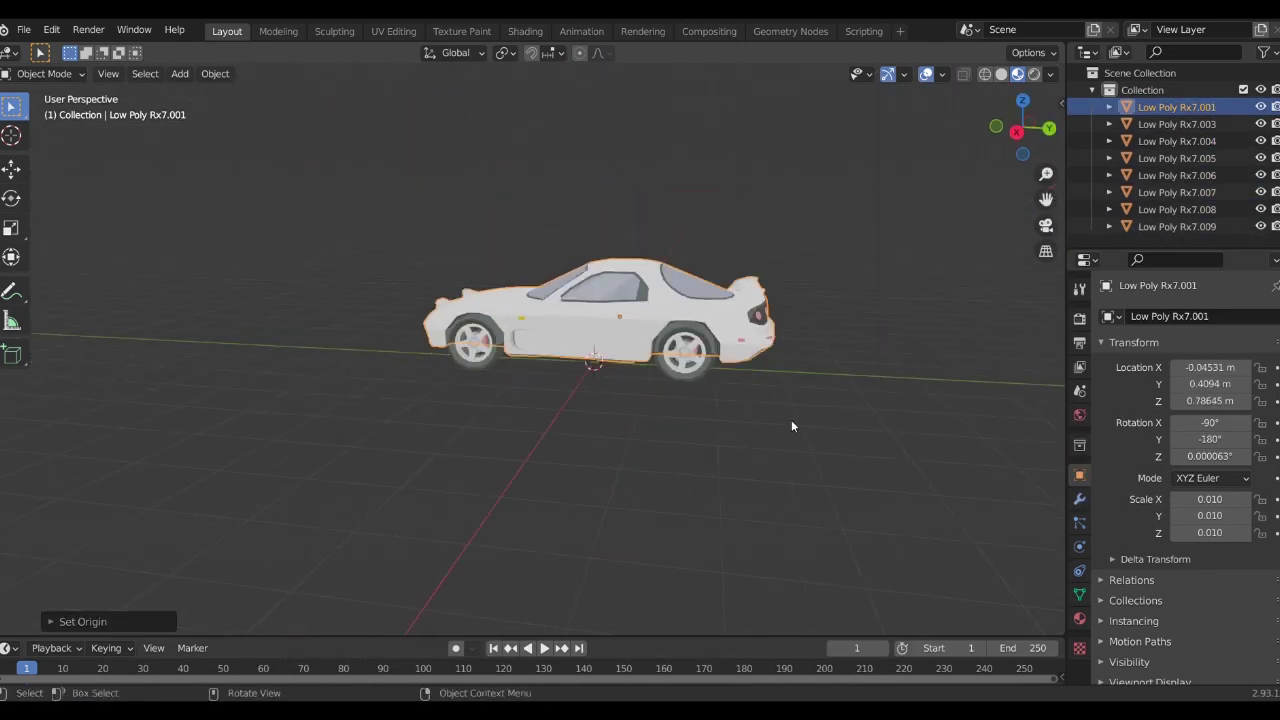
key("g")
- Select the rear axle and start editing its name in Object Properties
left_click(772, 340)
middle_click_drag(772, 340, 700, 300)
left_click(1177, 192)
type("Rear Ax")
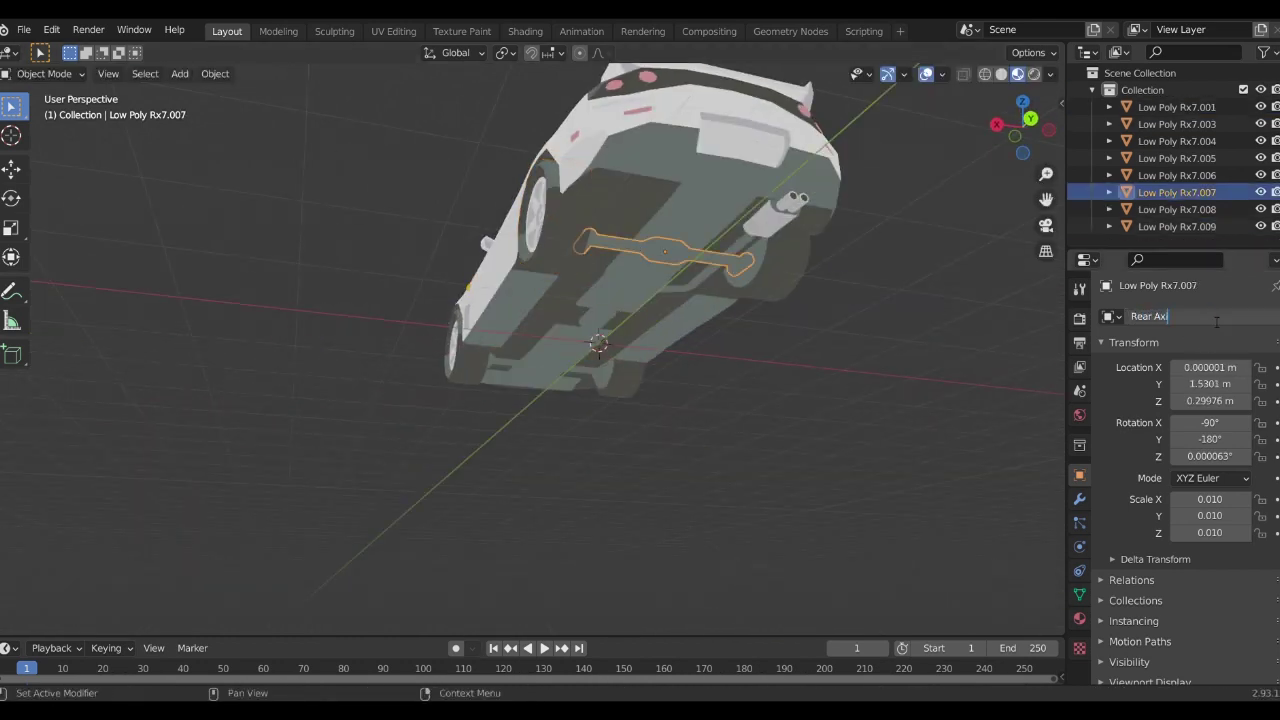
- Name the axles Rear Axis and Front Axis
type("is")
key("Return")
left_click(601, 369)
type("is")
key("Return")
left_click(482, 406)
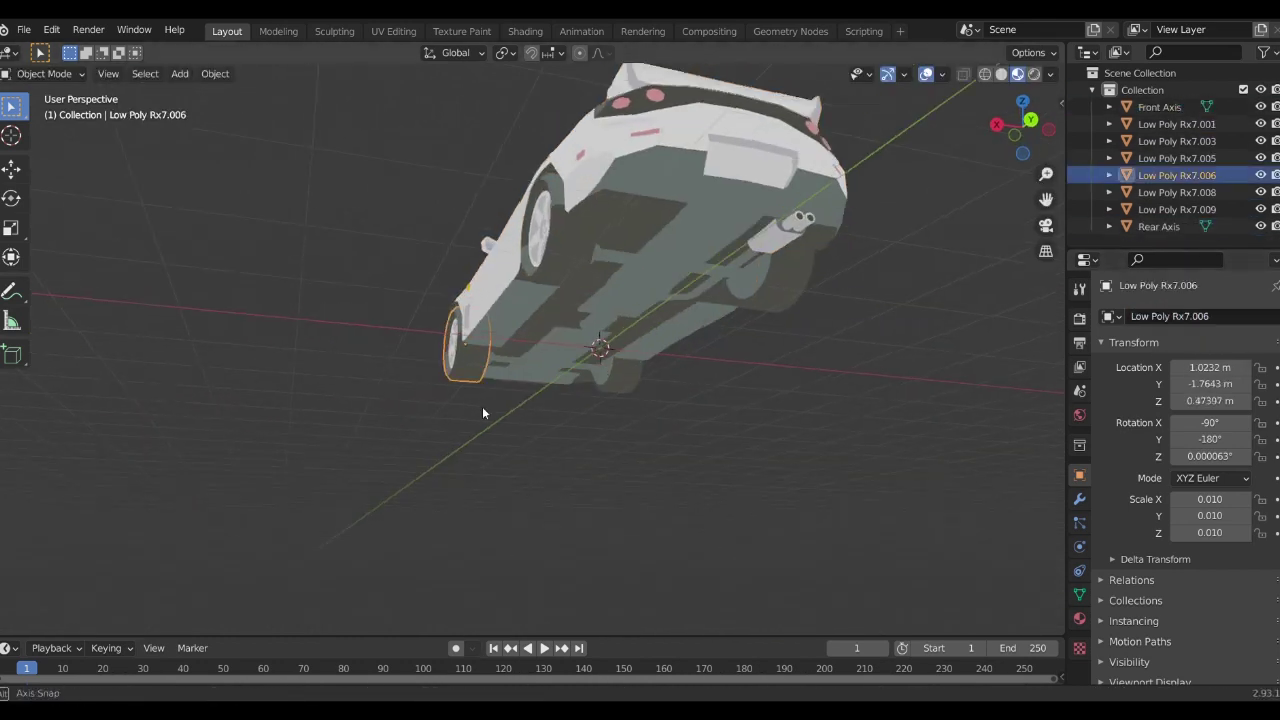
middle_click_drag(482, 406, 620, 330)
- Rename the four wheels FL Wheel, FR Wheel, RL Wheel and RR Wheel
double_click(1232, 317)
type("FL Wheel")
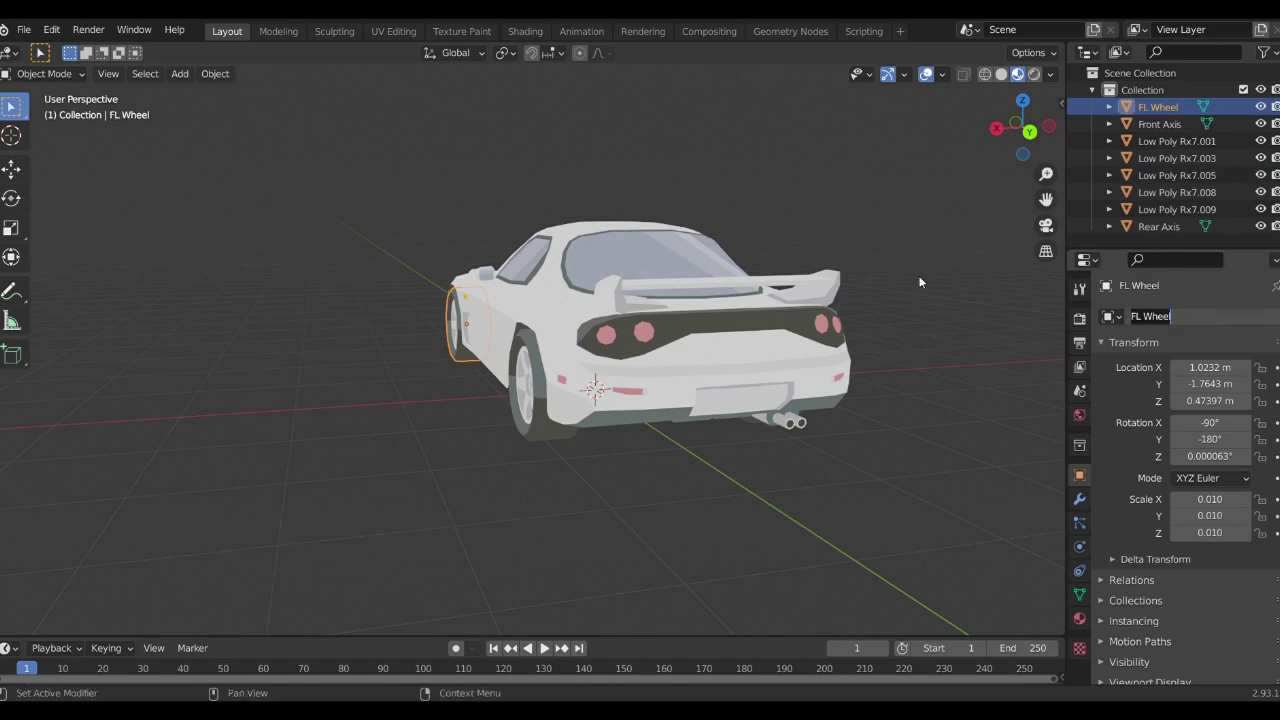
middle_click_drag(920, 283, 700, 300)
left_click(672, 425)
middle_click_drag(672, 425, 547, 344)
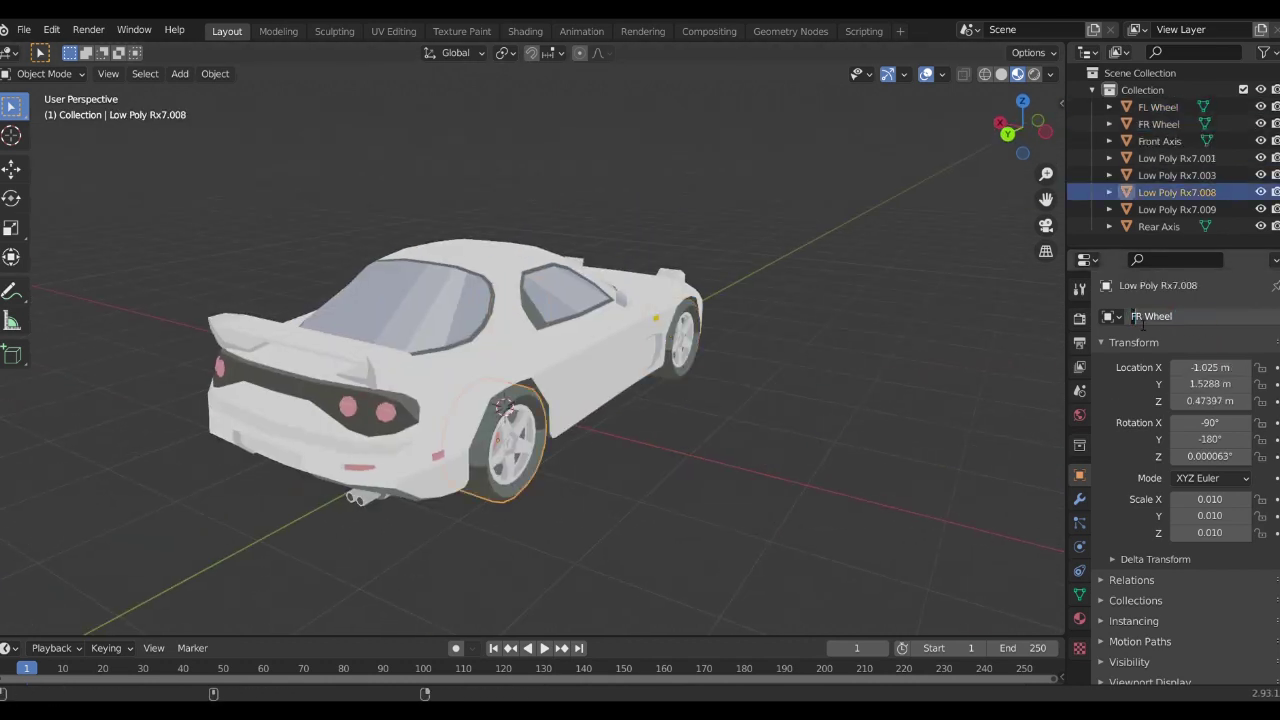
key("BackSpace")
type("R")
key("Return")
middle_click_drag(760, 430, 513, 447)
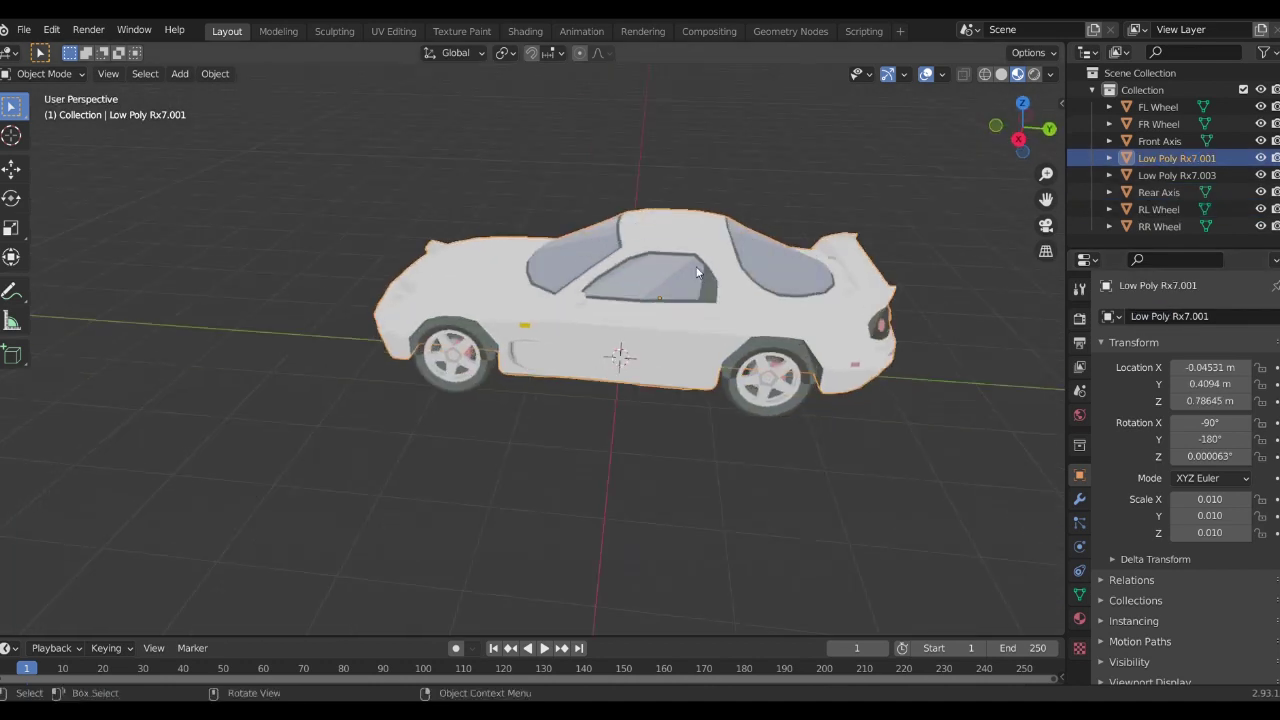
middle_click_drag(820, 300, 879, 287)
- In the right orthographic view, add a Plain Axes empty at the world origin
key("KP_3")
key("shift+a")
left_click(830, 271)
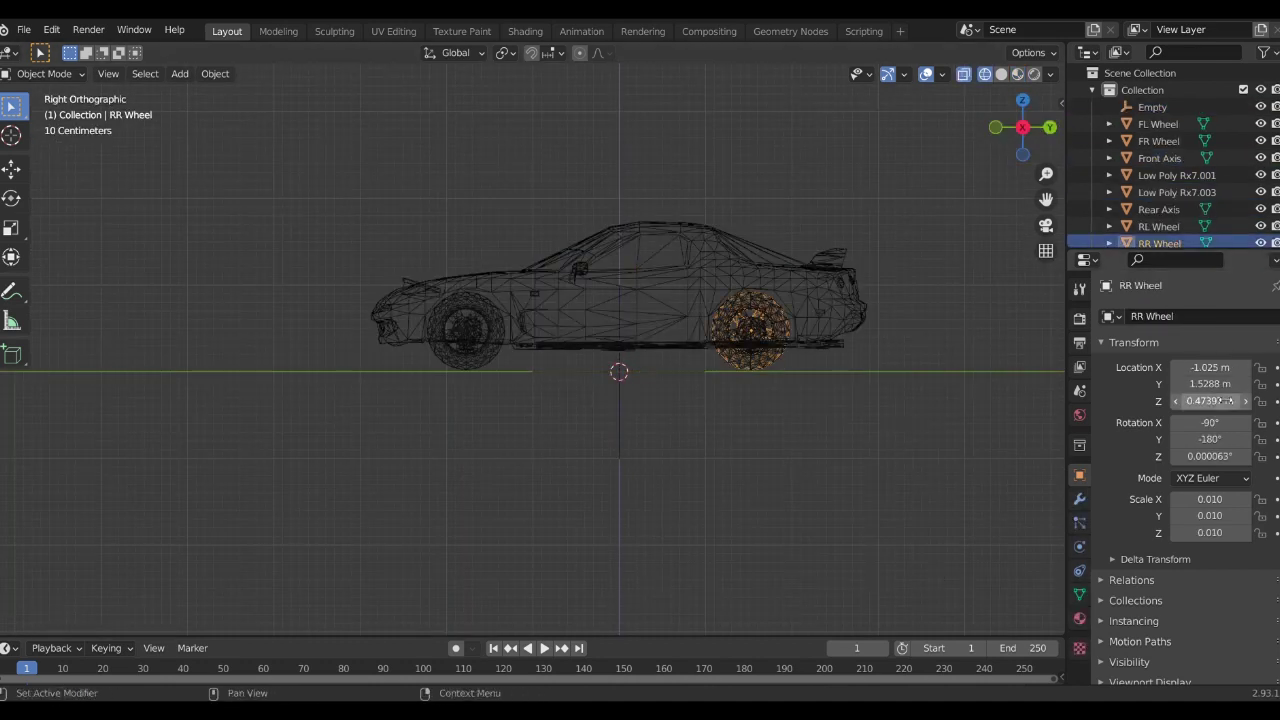
left_click(687, 413)
- Place empties at each wheel centre using the wheels' locations (e.g. Y -1.7643 m, Z 0.47397 m)
left_click(715, 330)
scroll(715, 330, "up", 4)
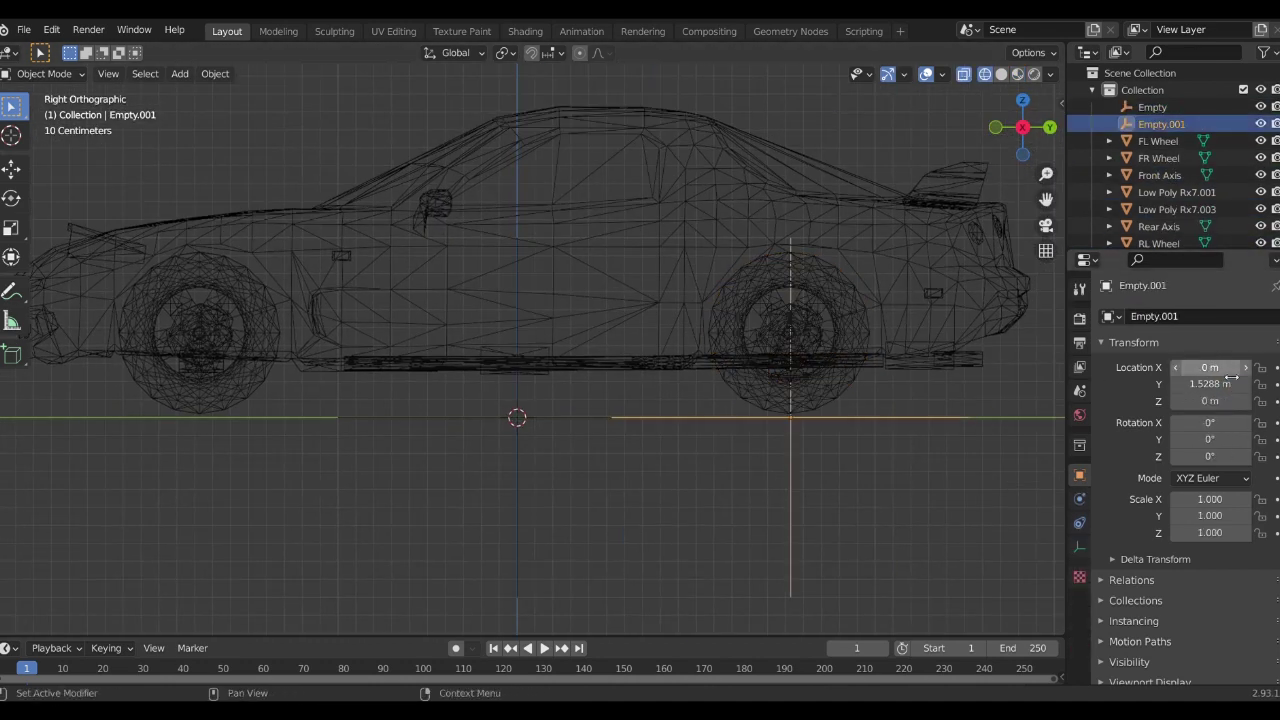
left_click(750, 320)
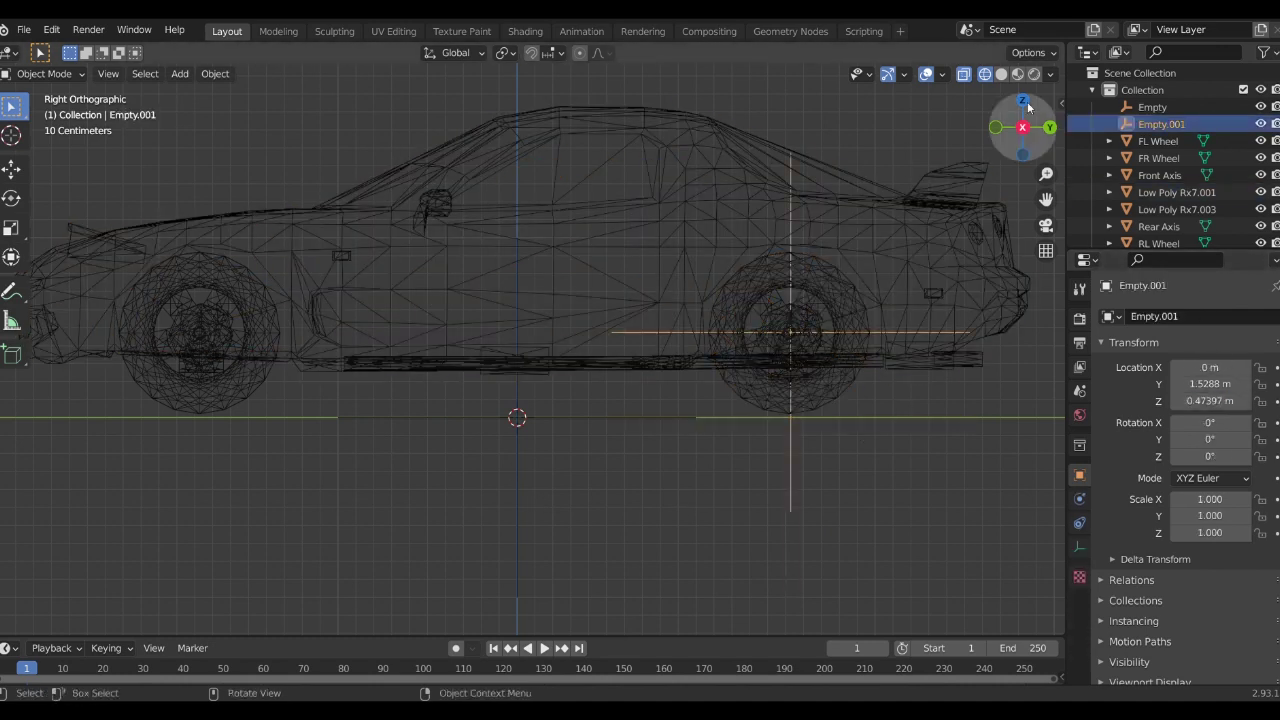
left_click(1022, 101)
mouse_move(725, 305)
middle_mouse_down()
mouse_move(520, 184)
mouse_move(650, 370)
middle_mouse_up()
left_click(658, 380)
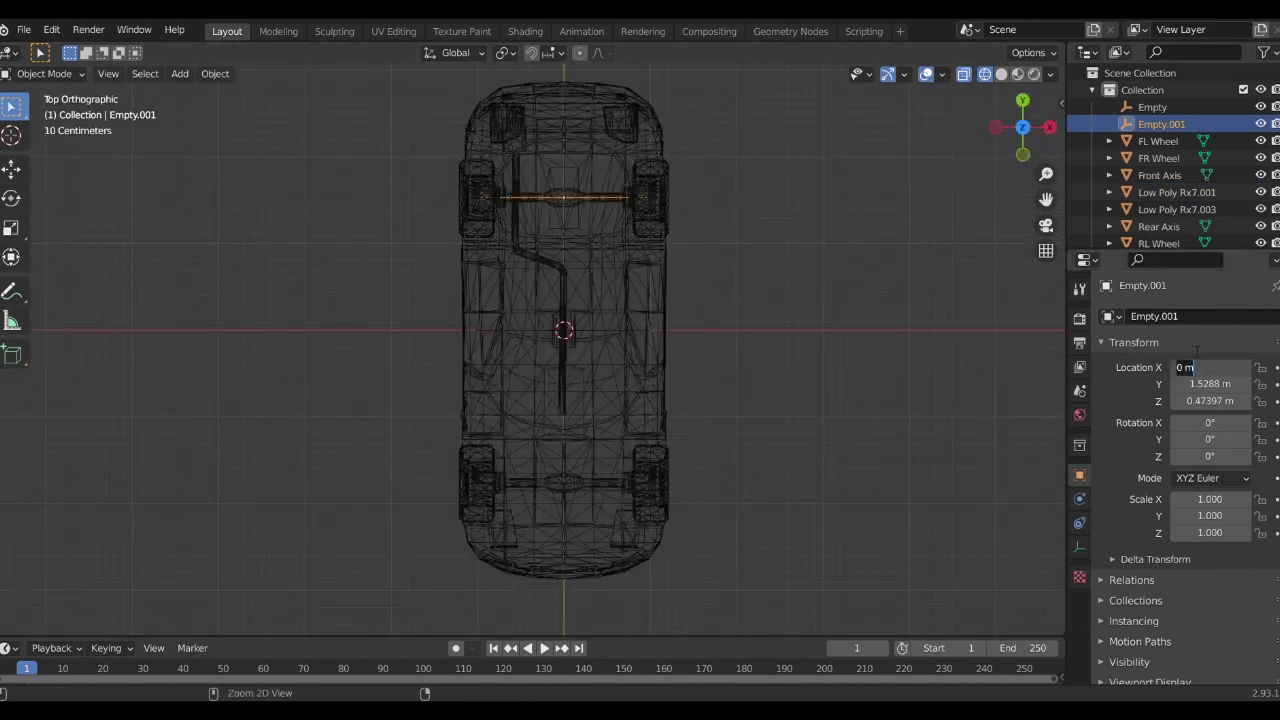
middle_click_drag(736, 175, 674, 302, "shift")
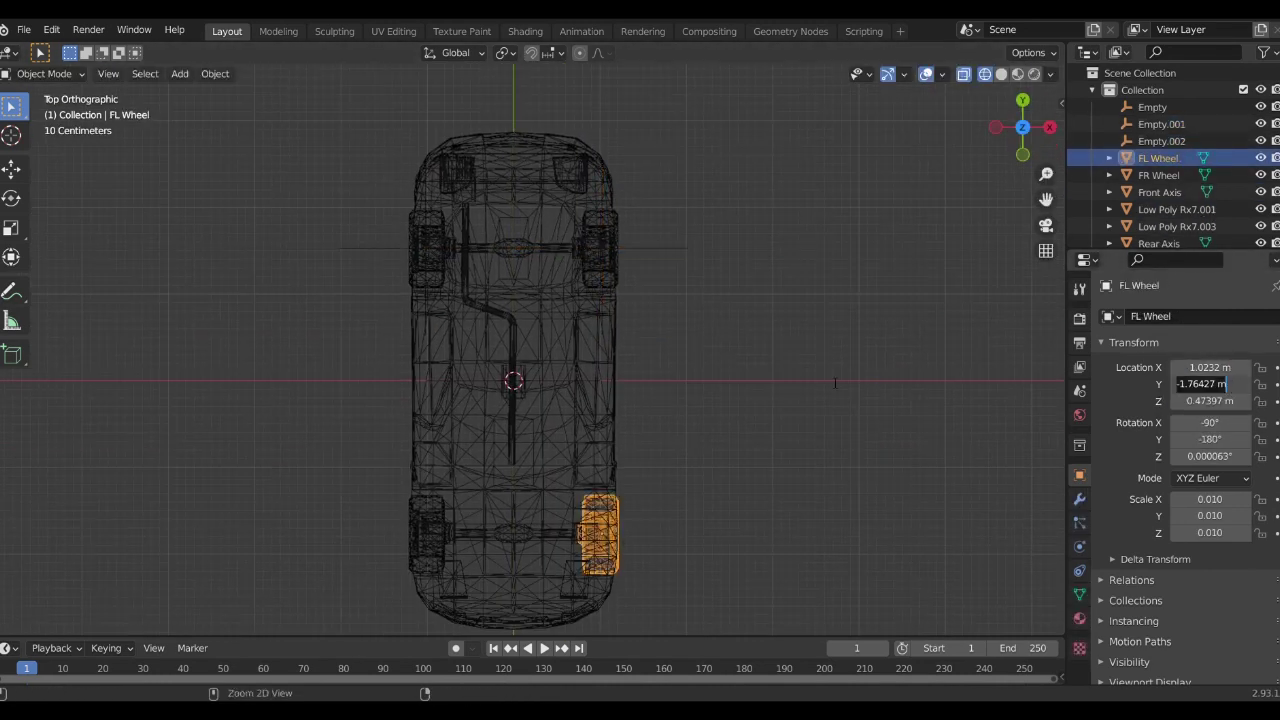
key("Return")
middle_click_drag(712, 468, 698, 412, "shift")
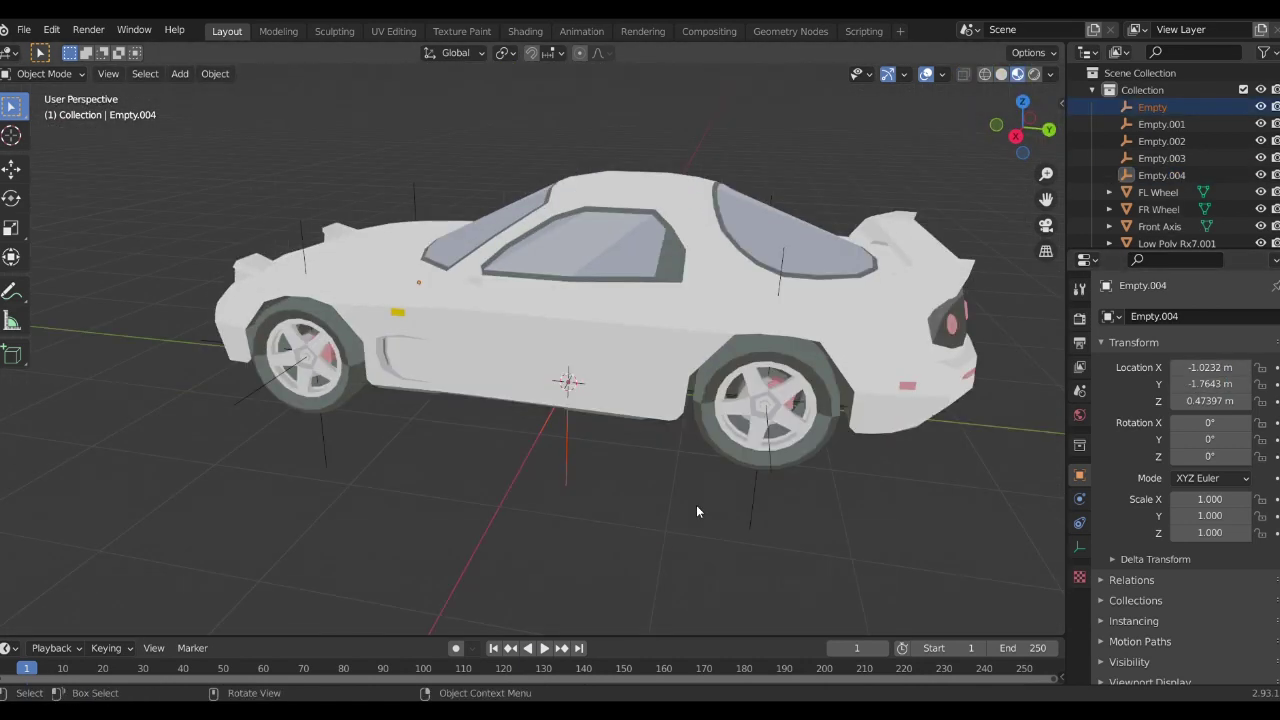
- Rename the empty at the world origin to Rx7.Body
middle_click_drag(727, 410, 642, 438)
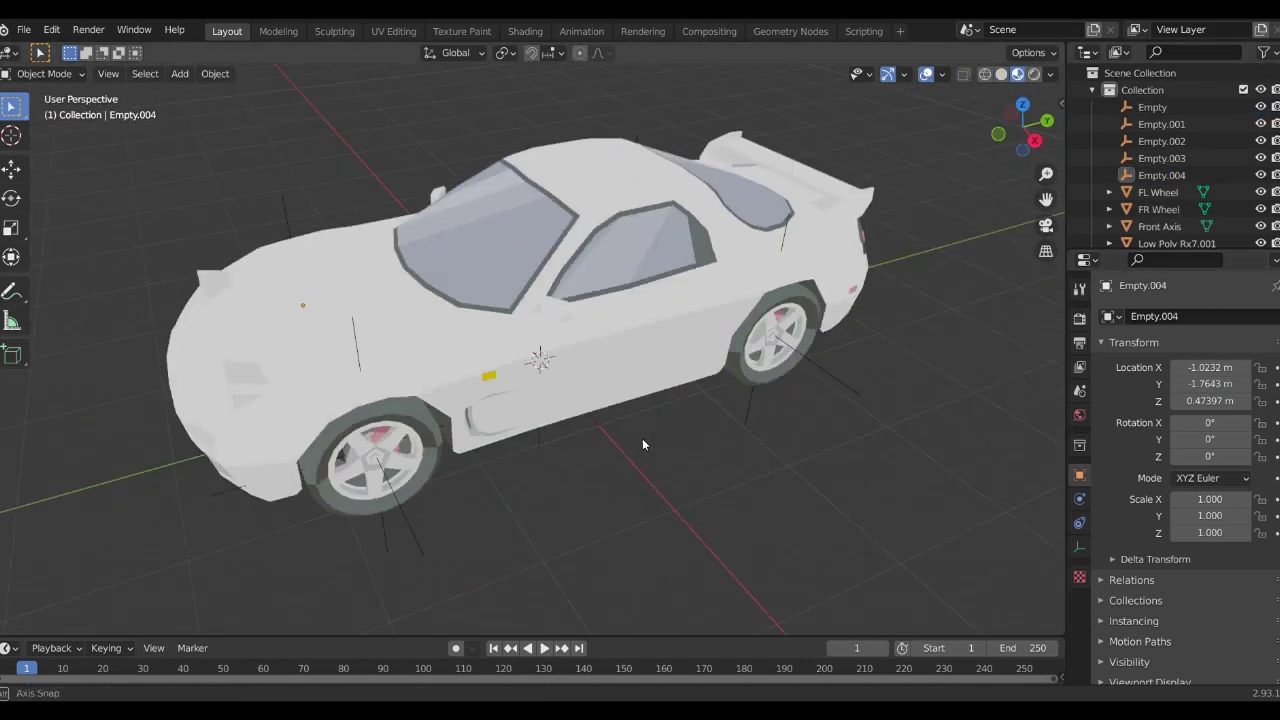
left_click(1152, 107)
right_click(585, 432)
left_click(640, 540)
type("Rx7.Body")
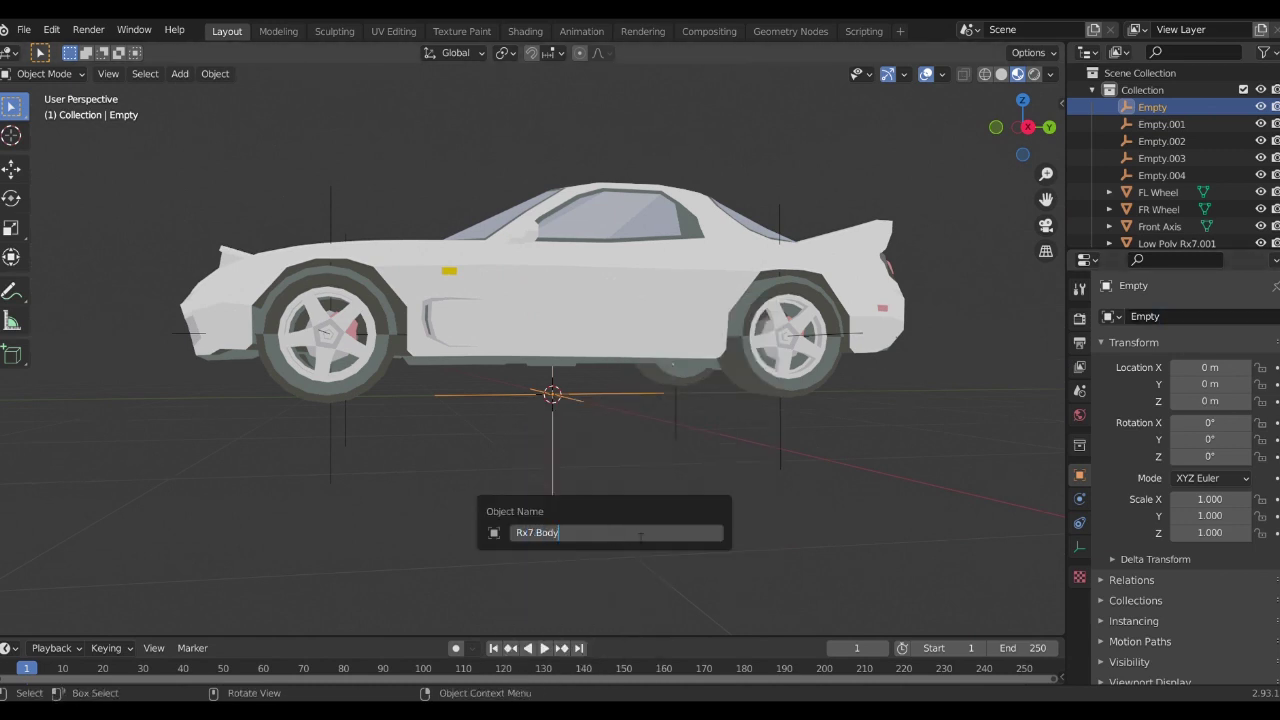
key("Return")
middle_click_drag(640, 536, 572, 452)
- Rename the front wheel empties Rx7-Wheel.Ft.L and Rx7-Wheel.Ft.R
left_click(469, 403)
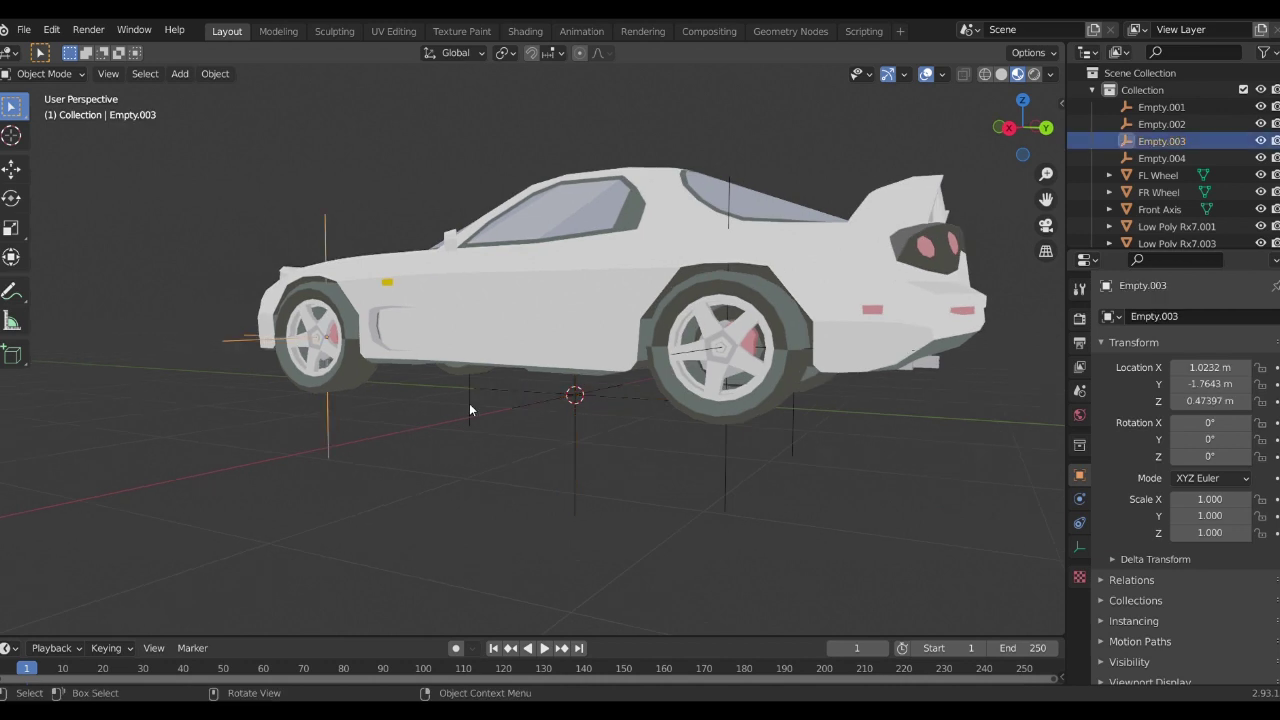
key("F2")
type("Rx7-Wheel")
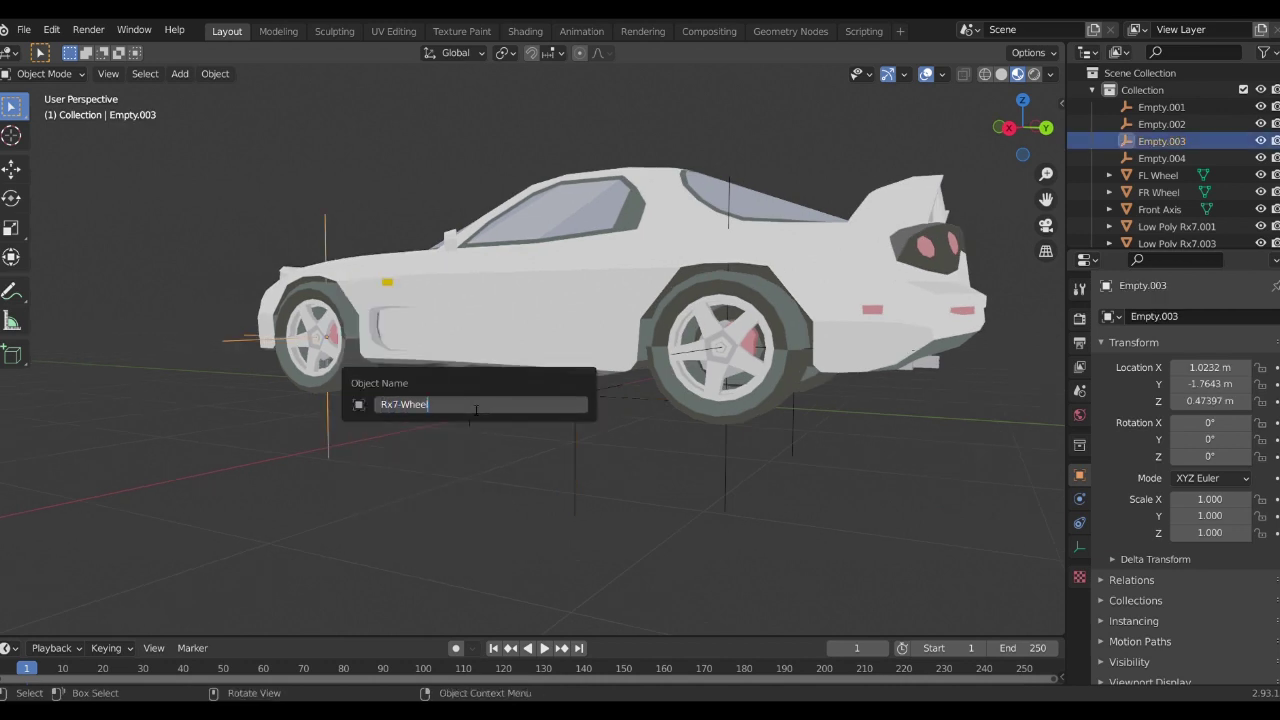
key("Return")
middle_click_drag(476, 479, 330, 420)
left_click(330, 420)
right_click(530, 403)
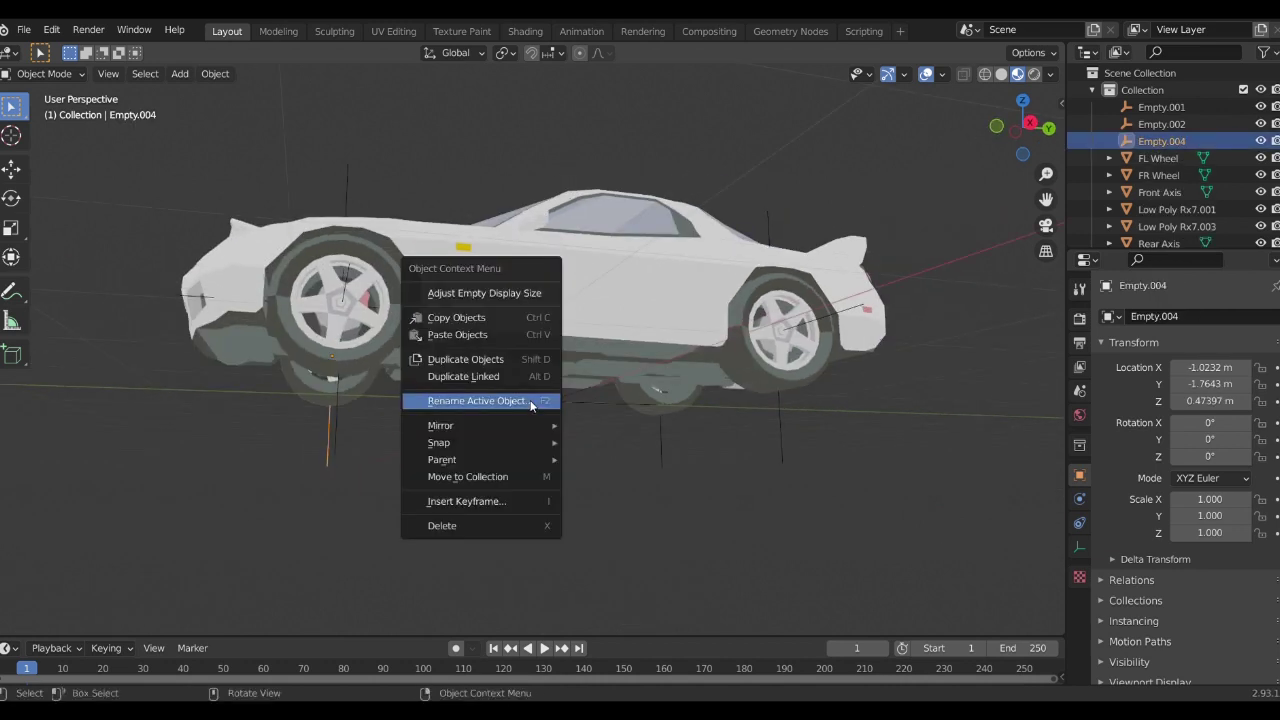
left_click(530, 403)
type("Rx7-Wheel.Ft.R")
- Rename the rear wheel empties Rx7-Wheel.Bk.L and Rx7-Wheel.Bk.R
left_click(782, 438)
middle_click_drag(782, 438, 740, 438)
key("F2")
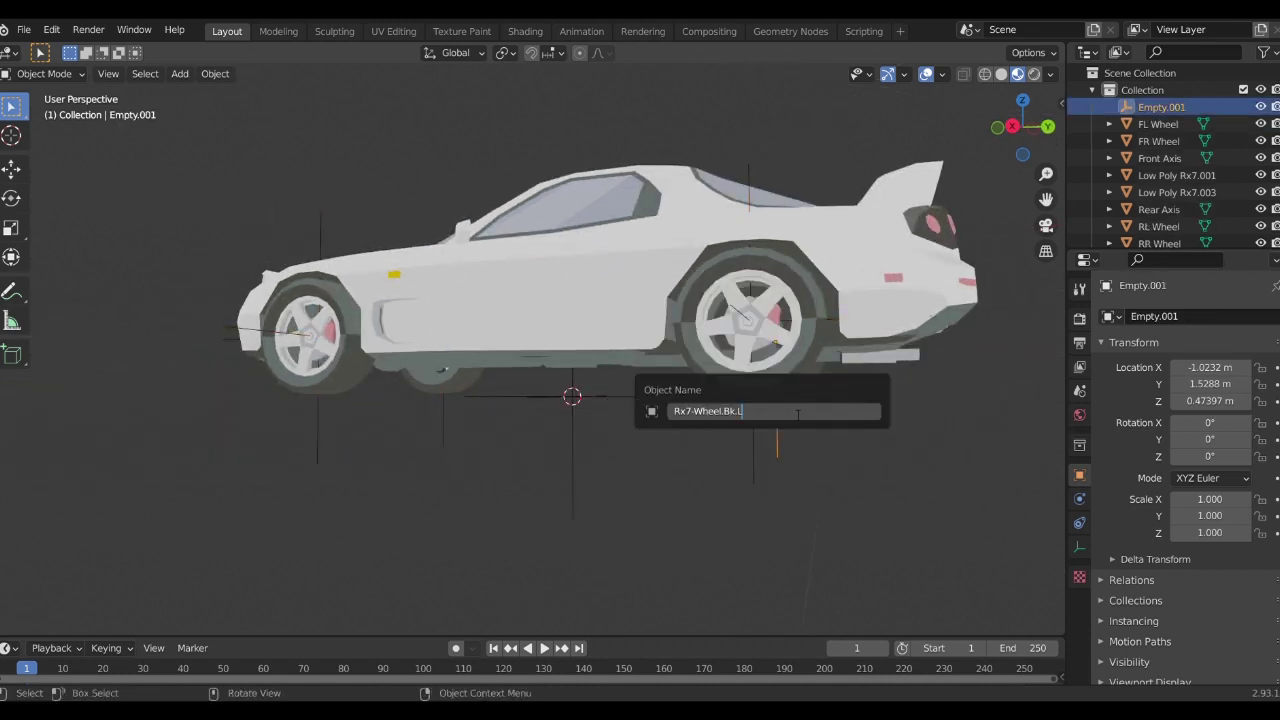
left_click(960, 250)
middle_click_drag(960, 250, 504, 388)
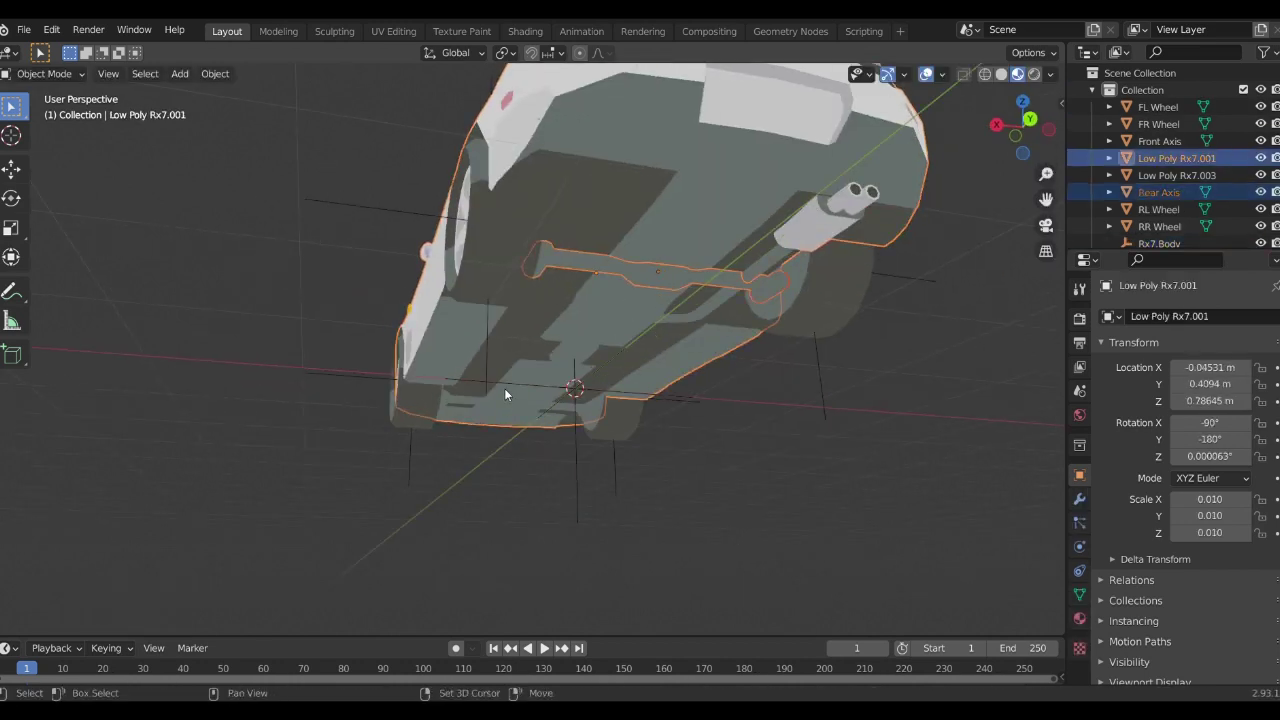
- Parent the car body mesh and axles to Rx7.Body
left_click(504, 388)
left_click(622, 235, "shift")
middle_click_drag(622, 235, 571, 498)
left_click(659, 484)
key("ctrl+p")
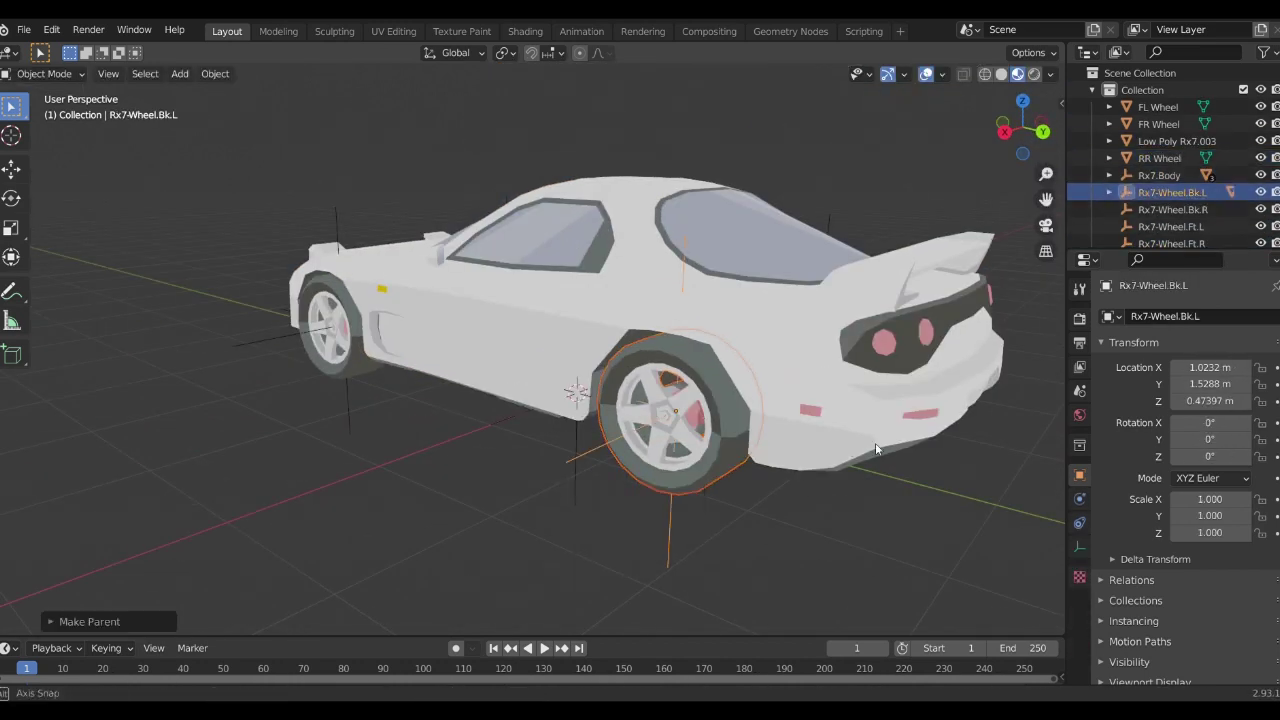
- Parent each wheel to its matching Rx7-Wheel empty
middle_click_drag(659, 484, 572, 483)
left_click(572, 483, "shift")
left_click(800, 337)
left_click(810, 336, "shift")
key("ctrl+p")
left_click(810, 336)
middle_click_drag(810, 336, 272, 348)
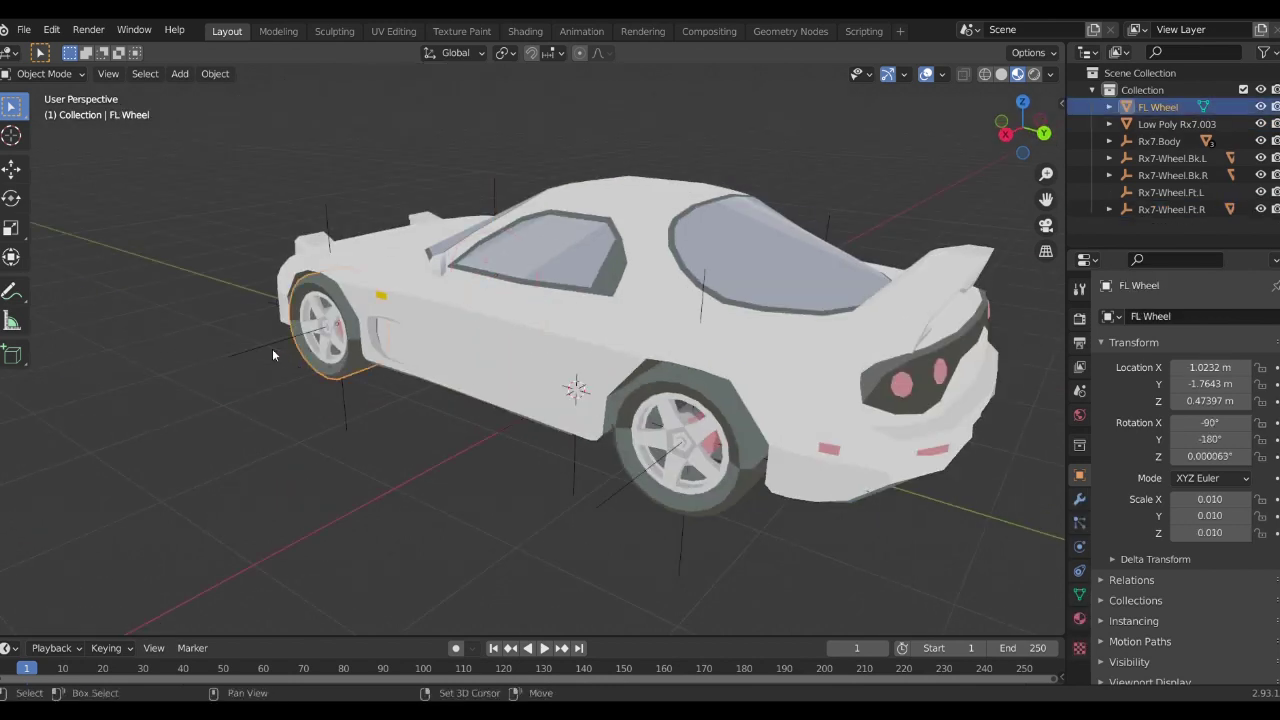
key("ctrl+p")
- Parent all four wheel empties to Rx7.Body, then view the right side in wireframe
middle_click_drag(335, 432, 805, 434)
left_click_drag(805, 434, 740, 458)
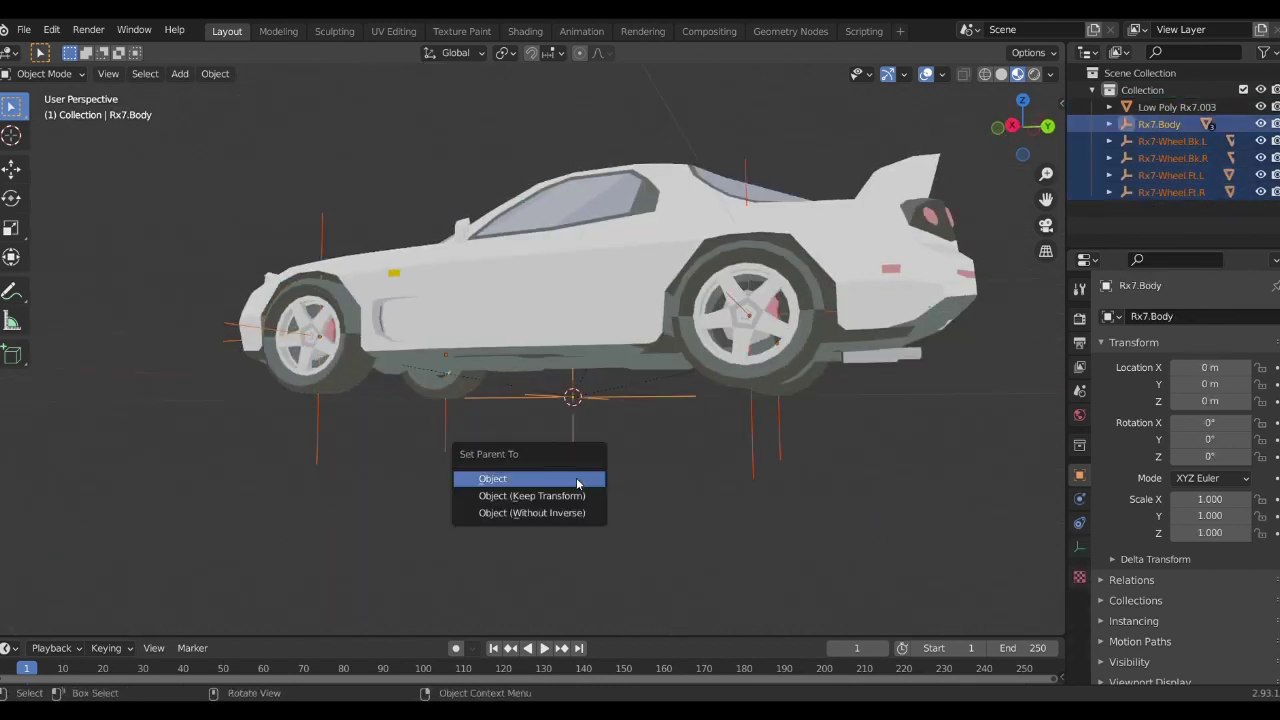
left_click(577, 484)
key("KP_3")
key("shift+z")
- Add a Car (deformation rig) armature and show the Rigacar sidebar
key("shift+a")
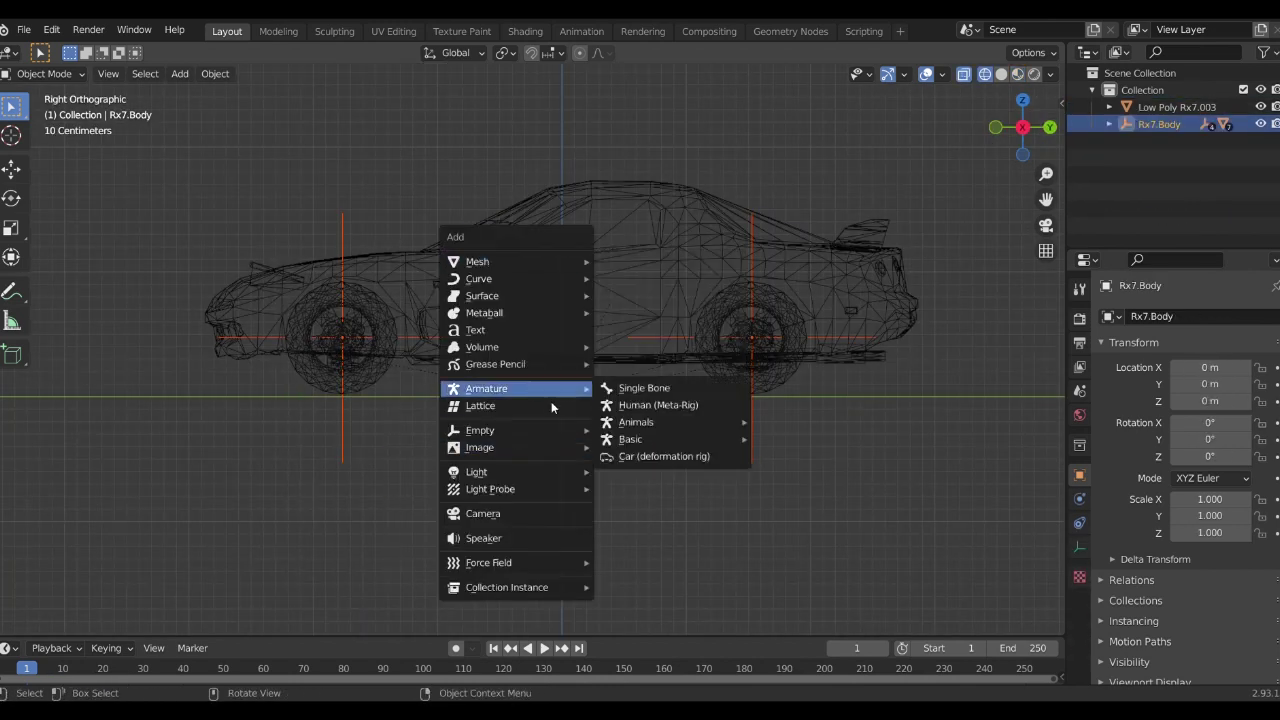
left_click(664, 456)
key("ctrl+Tab")
key("n")
scroll(534, 262, "down", 3)
- In Pose Mode, test-rotate the drift control bone, cancel, and select a rear ground sensor bone
key("shift+z")
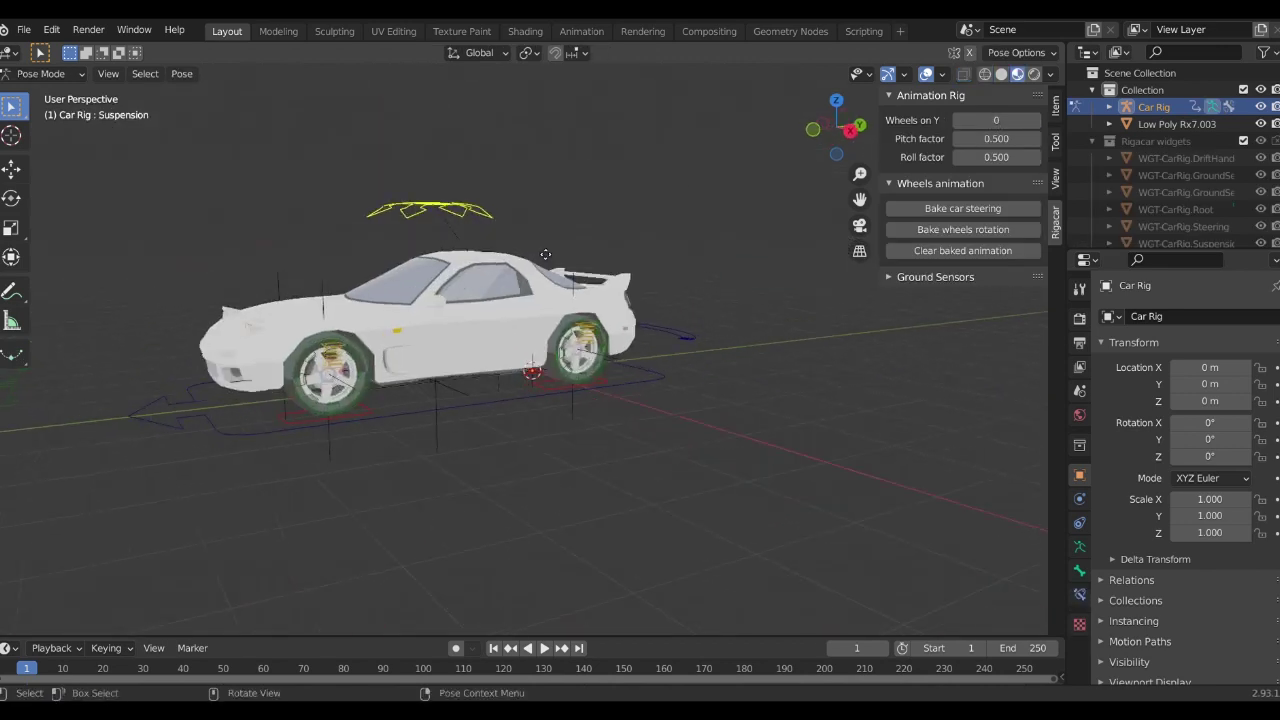
mouse_move(545, 254)
middle_mouse_down()
mouse_move(727, 277)
mouse_move(718, 380)
mouse_move(600, 427)
middle_mouse_up()
left_click(718, 380)
key("r")
key("Escape")
scroll(600, 427, "up", 3)
left_click(577, 367)
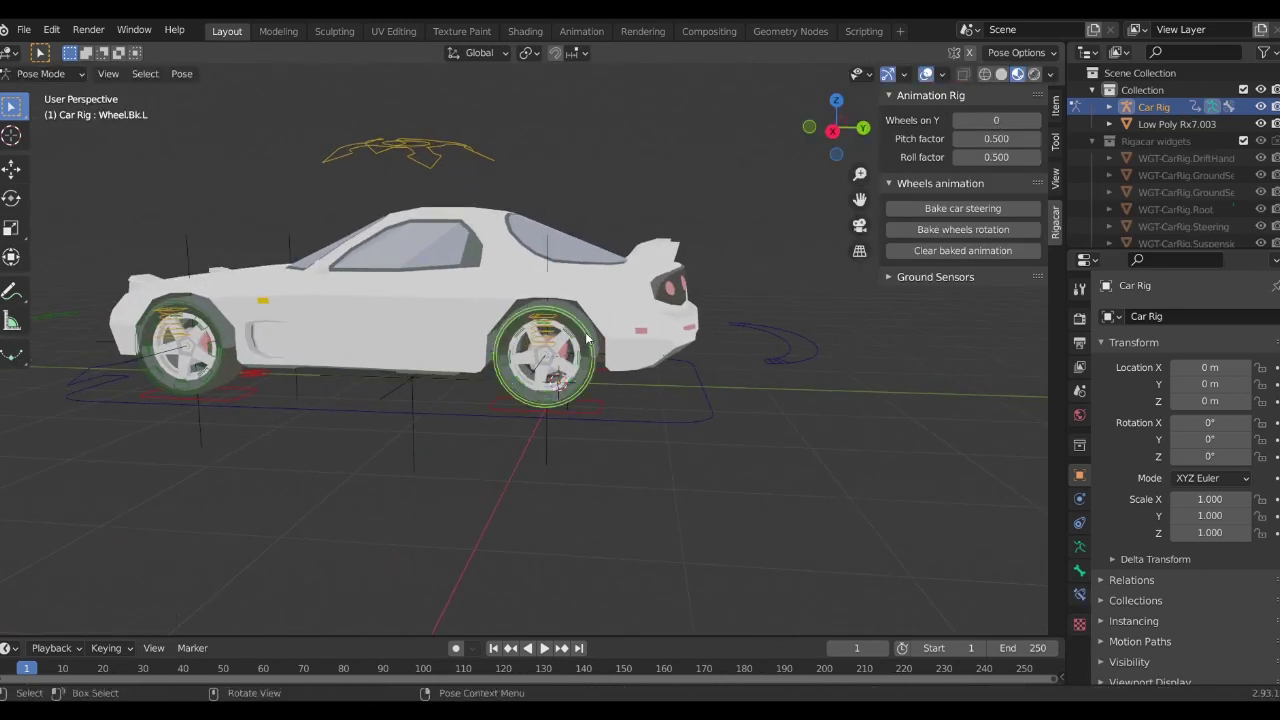
scroll(577, 384, "up", 3)
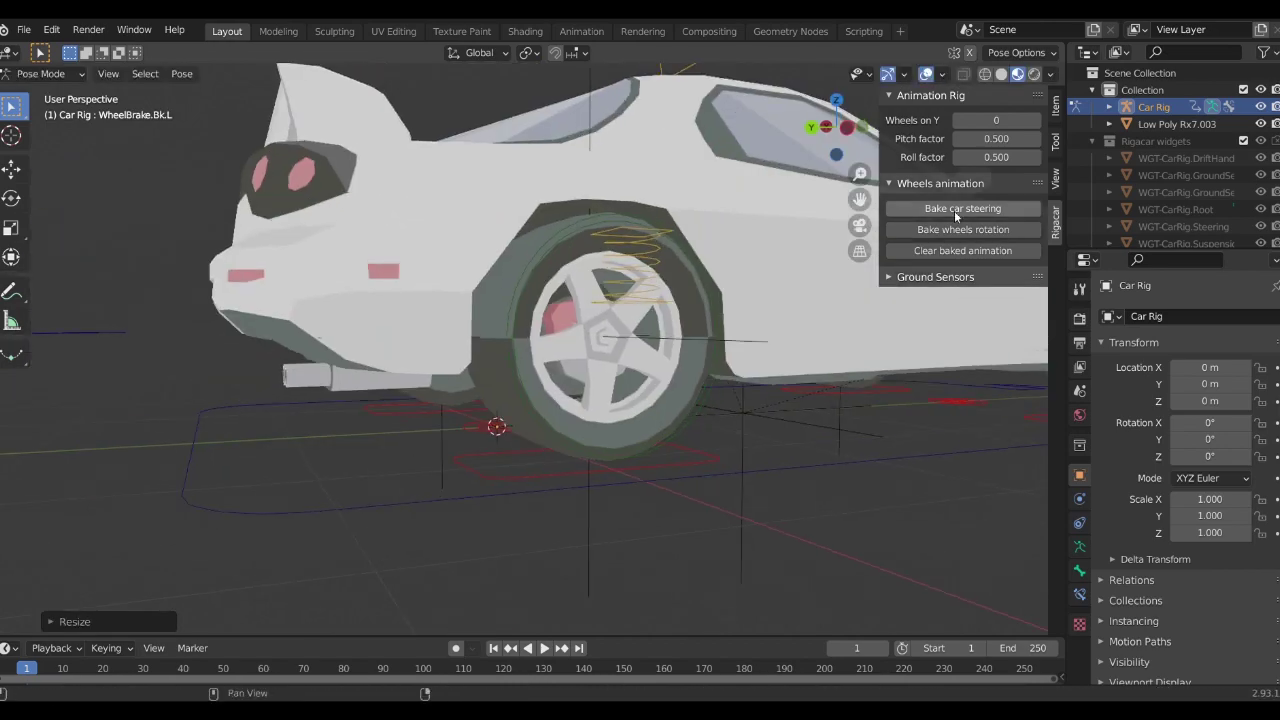